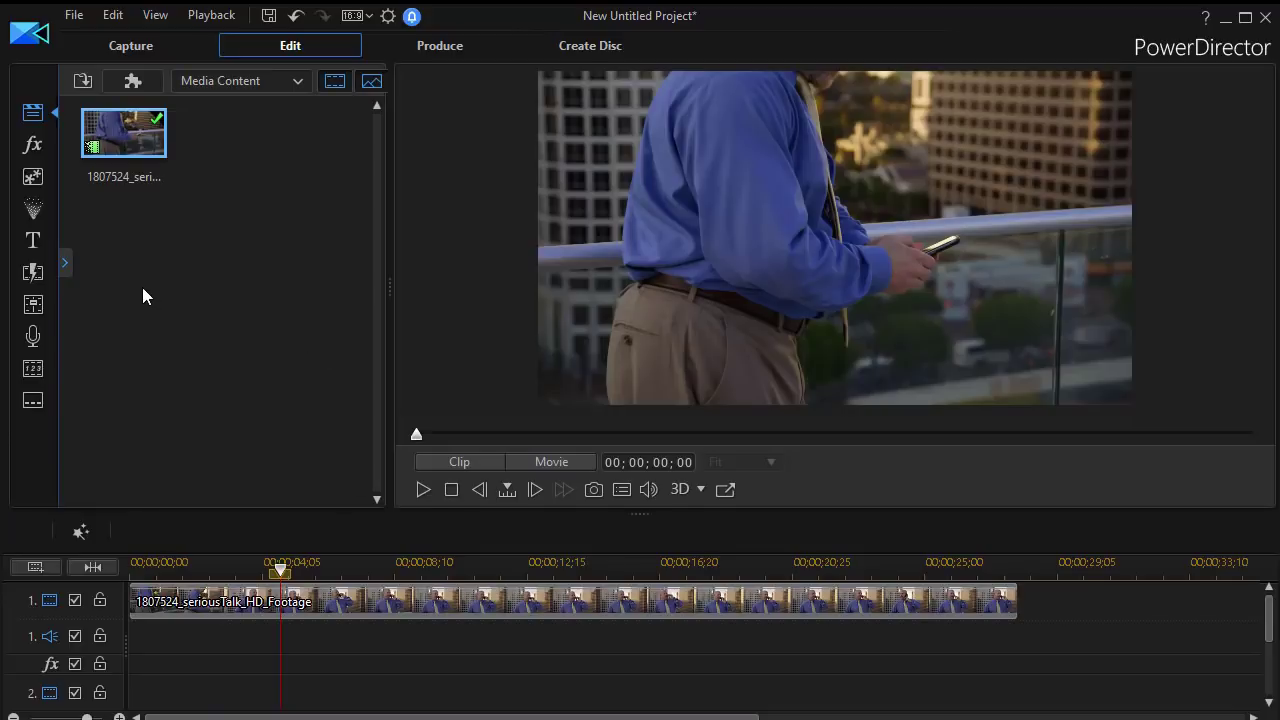
# Bring up the Title Room and scroll down to the LowerThird title templates
pyautogui.click(35, 245)
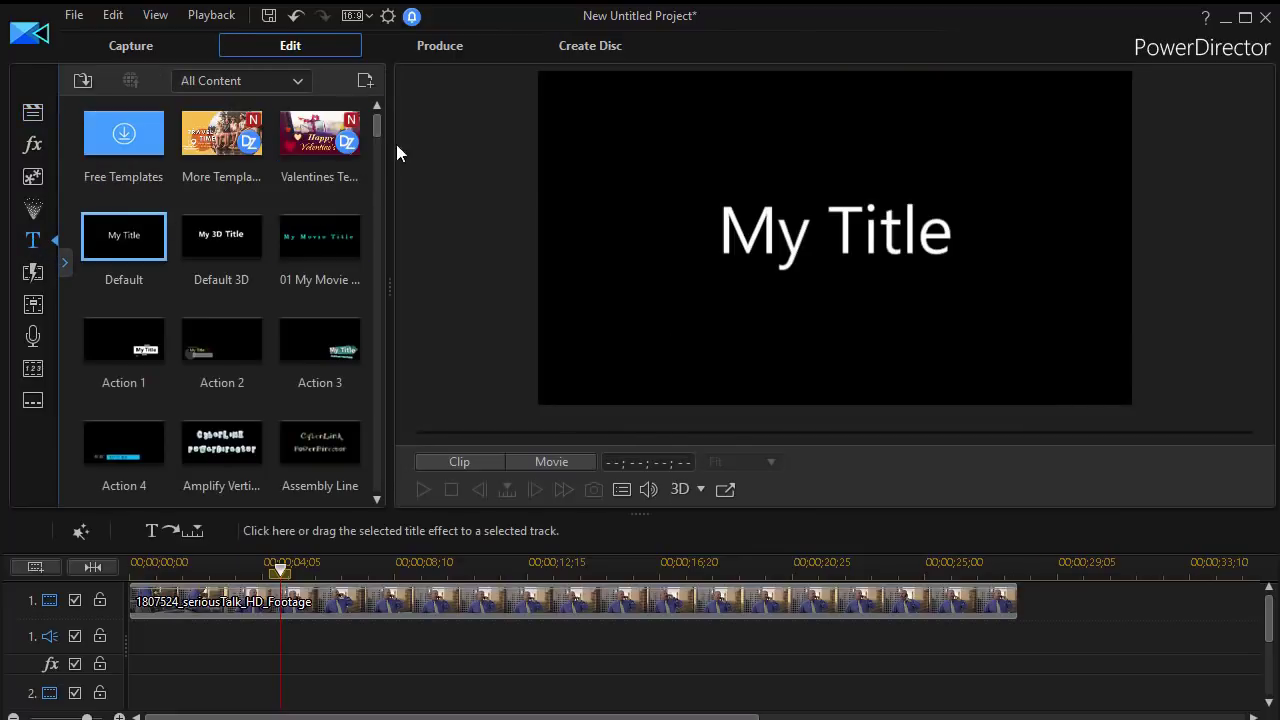
pyautogui.moveTo(375, 120); pyautogui.dragTo(370, 306)
pyautogui.scroll(-2, 369, 300)
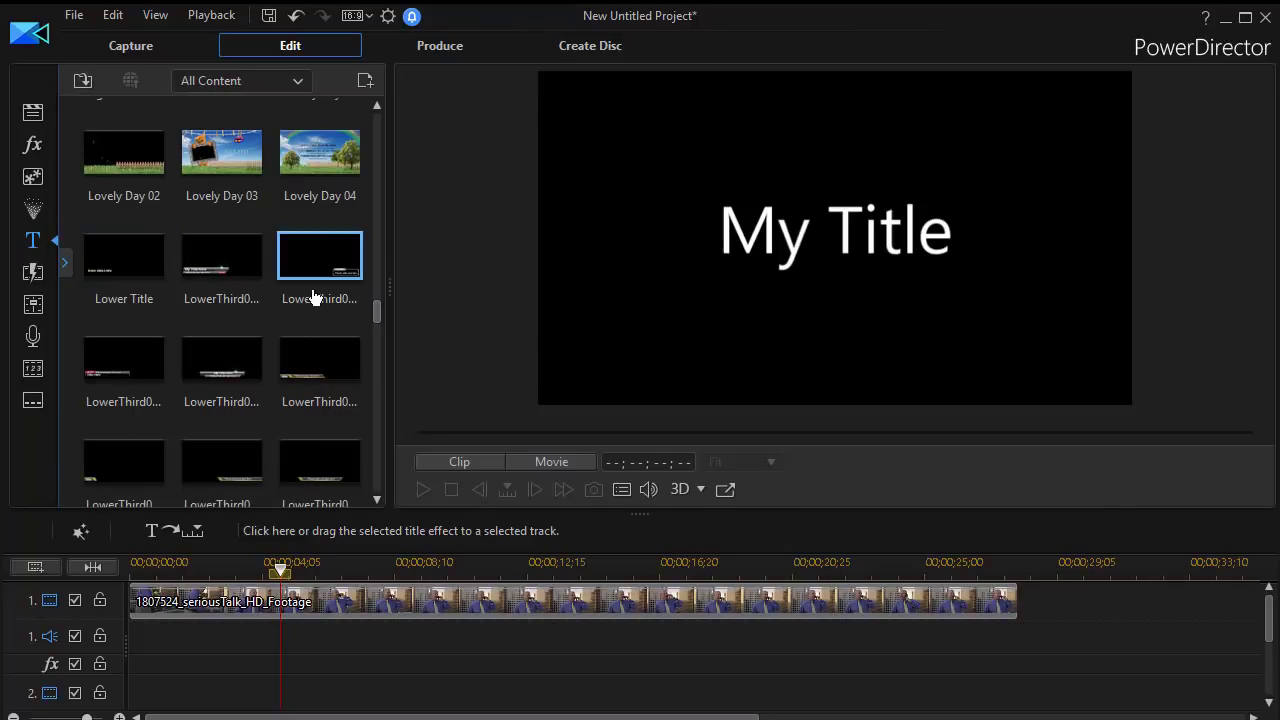
# Preview six lower-third designs, ending on the gold LowerThird02_04 banner
pyautogui.click(249, 275)
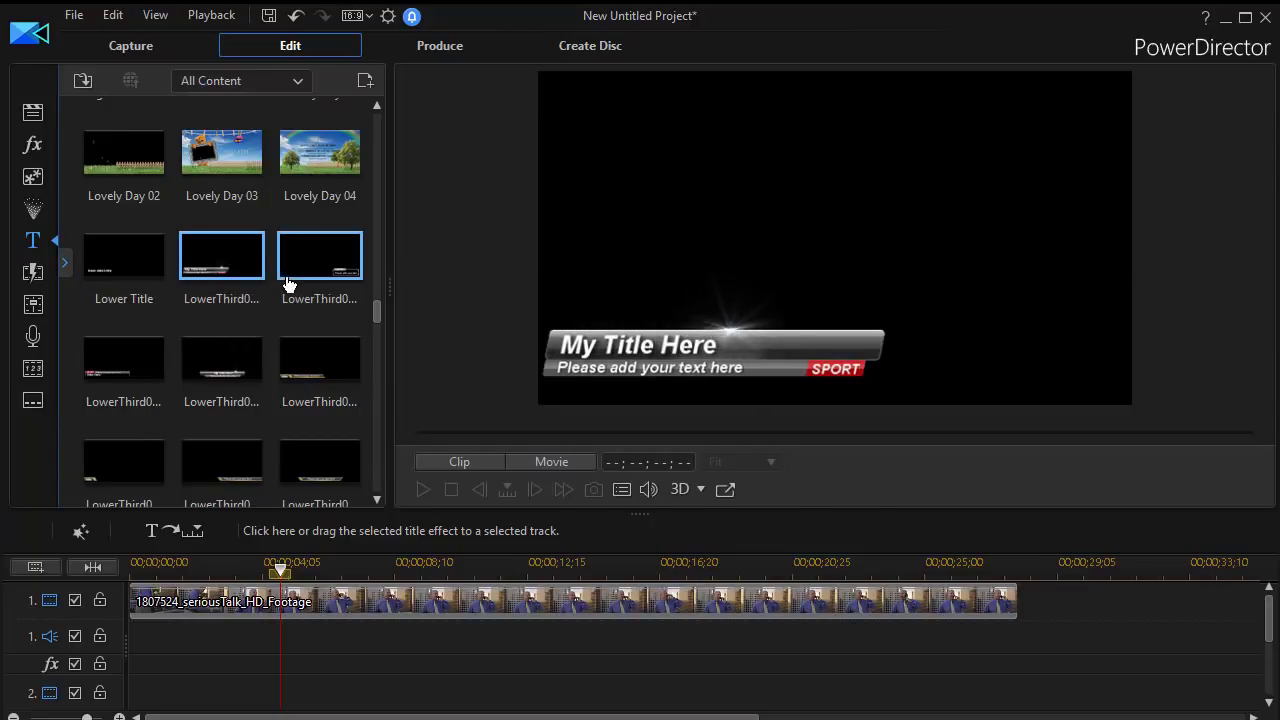
pyautogui.click(321, 266)
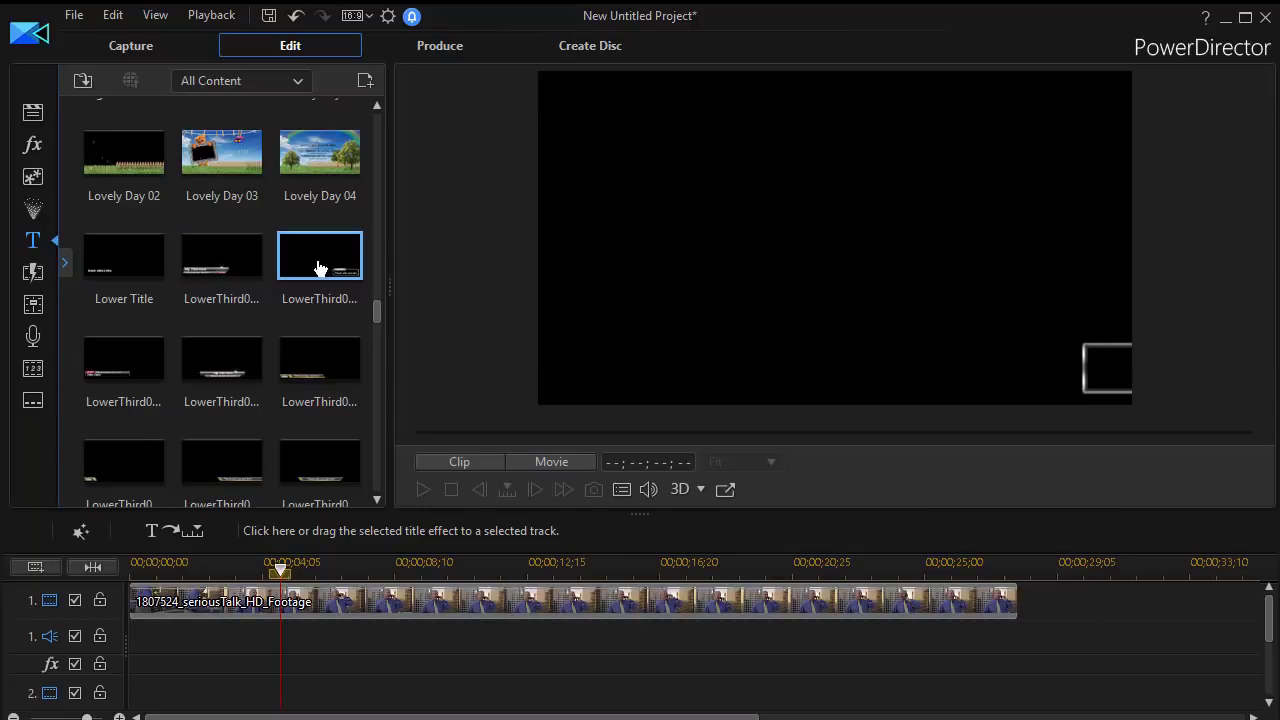
pyautogui.click(237, 375)
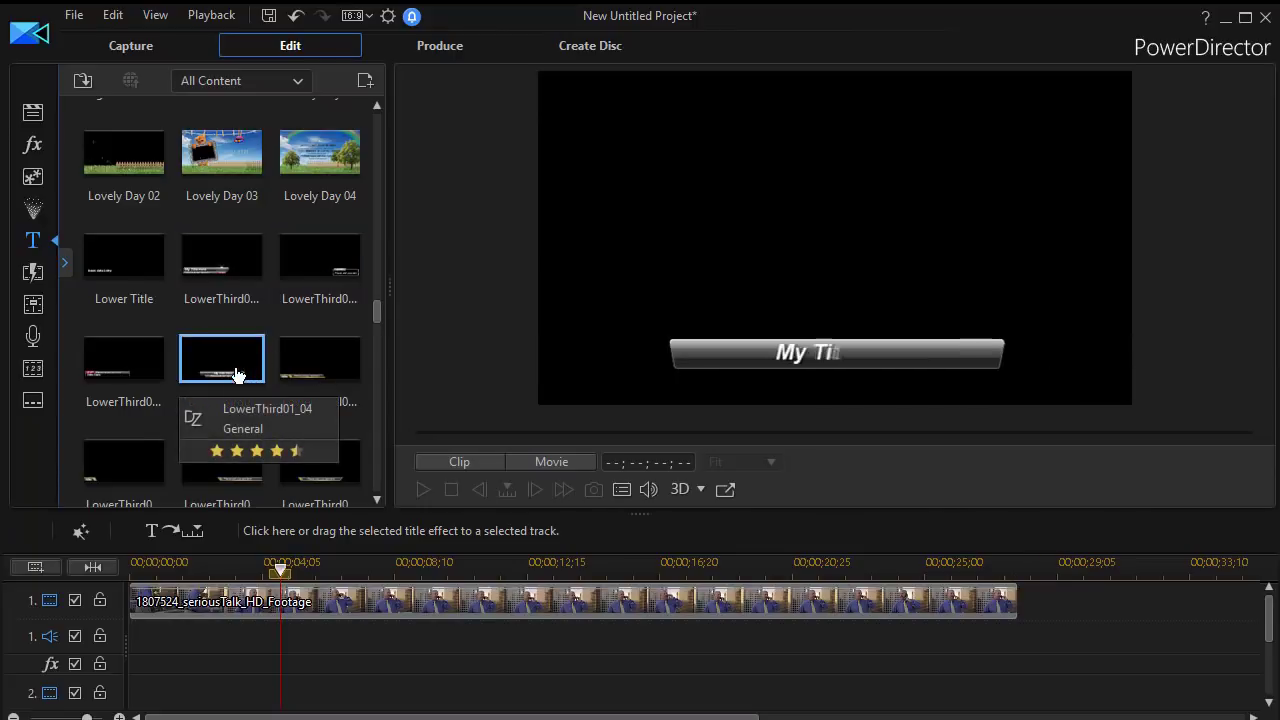
pyautogui.click(334, 366)
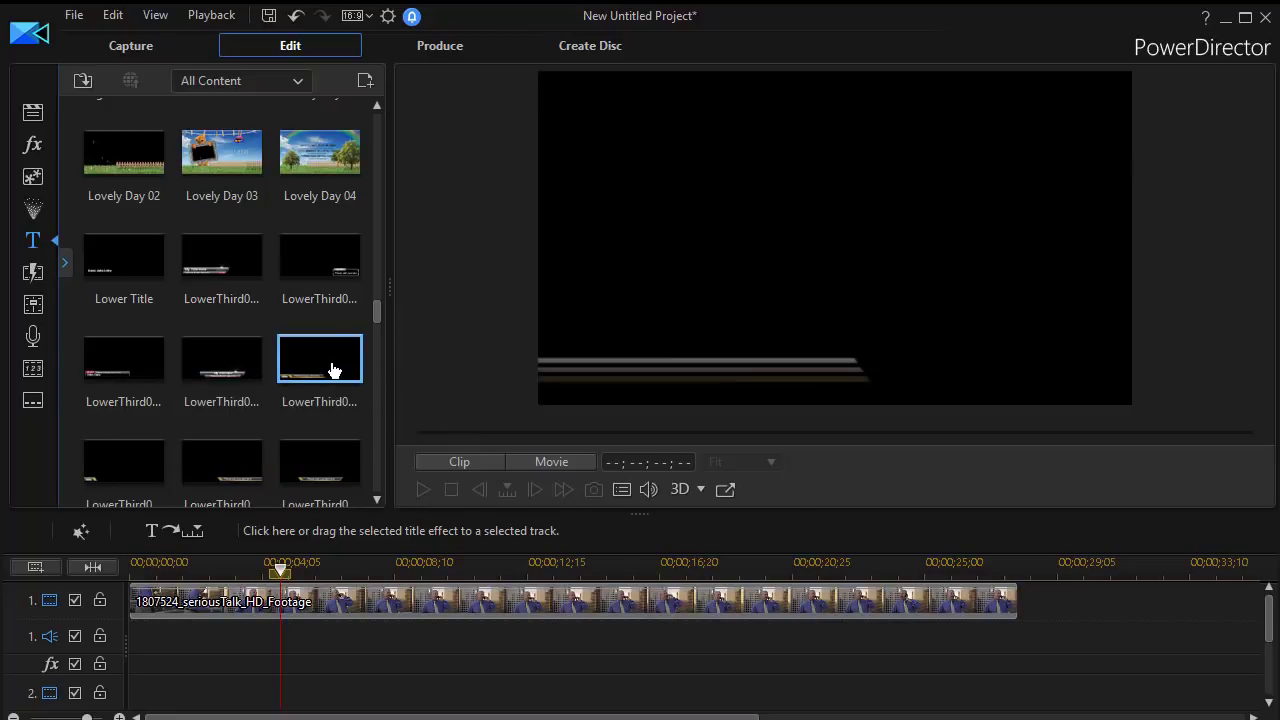
pyautogui.click(212, 462)
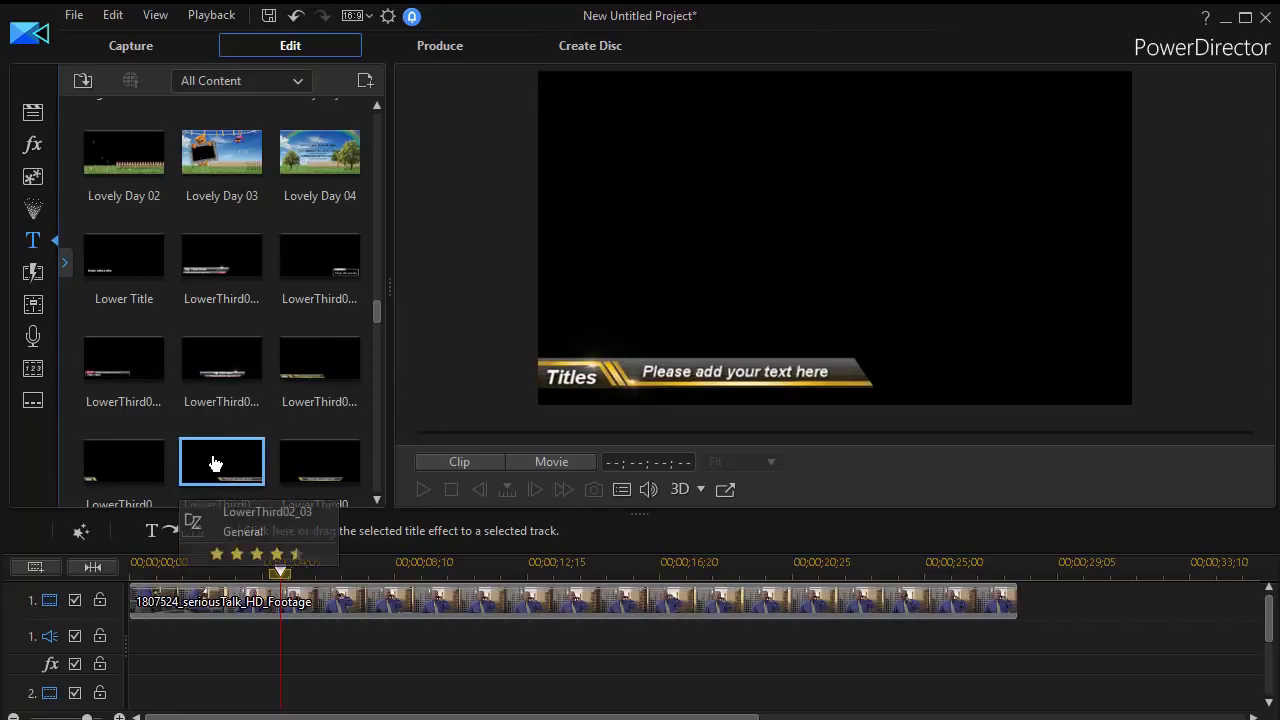
pyautogui.click(315, 467)
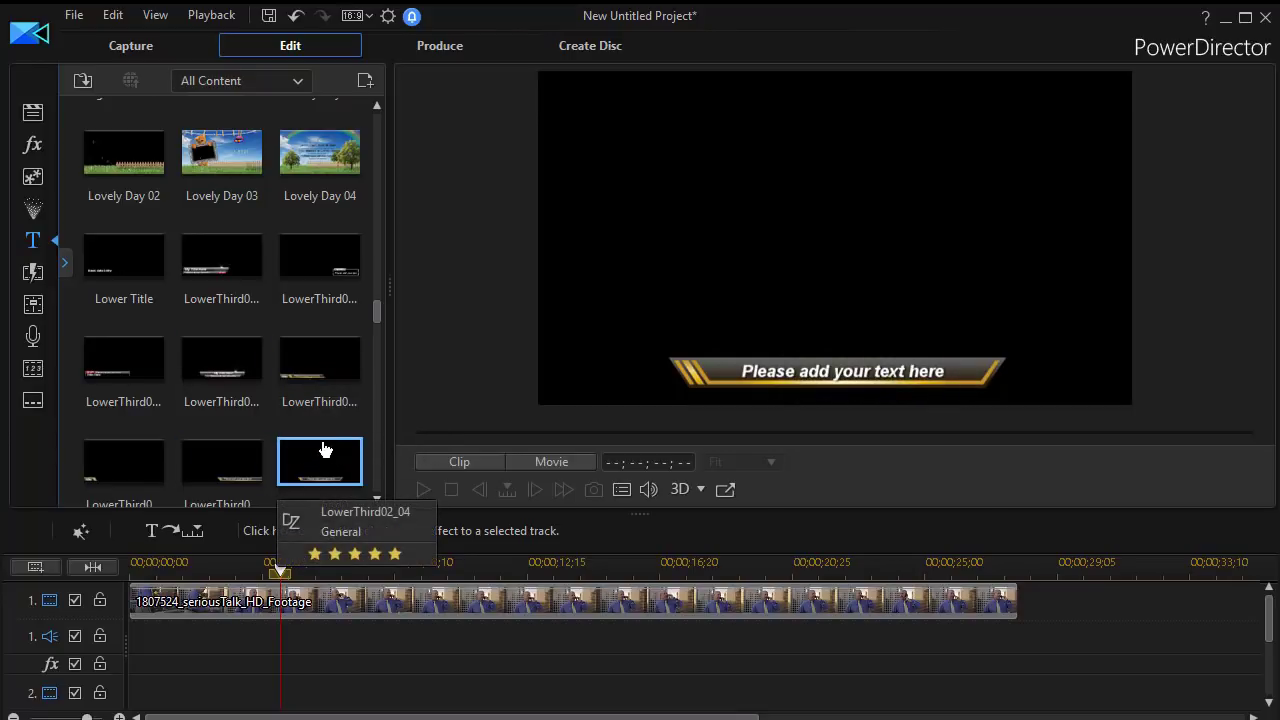
# Put LowerThird02_04 on track 2 over the footage and open it in Title Designer
pyautogui.moveTo(313, 467); pyautogui.dragTo(123, 631)
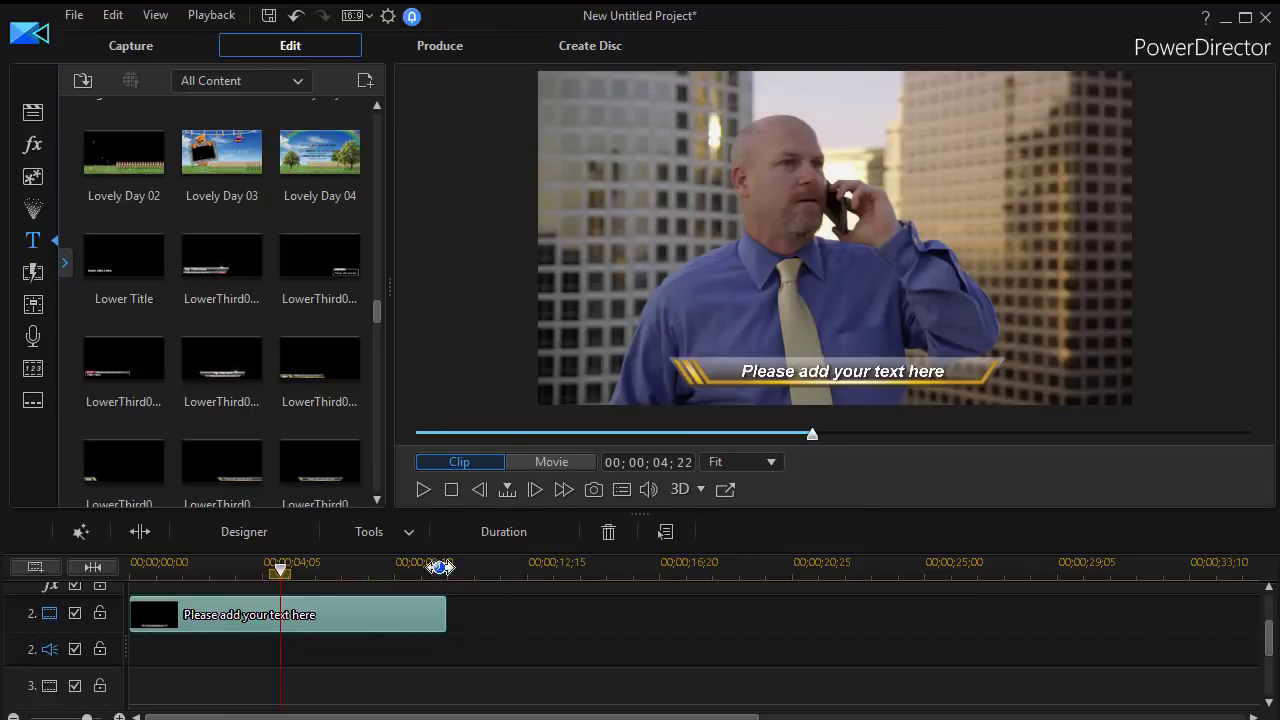
pyautogui.doubleClick(235, 617)
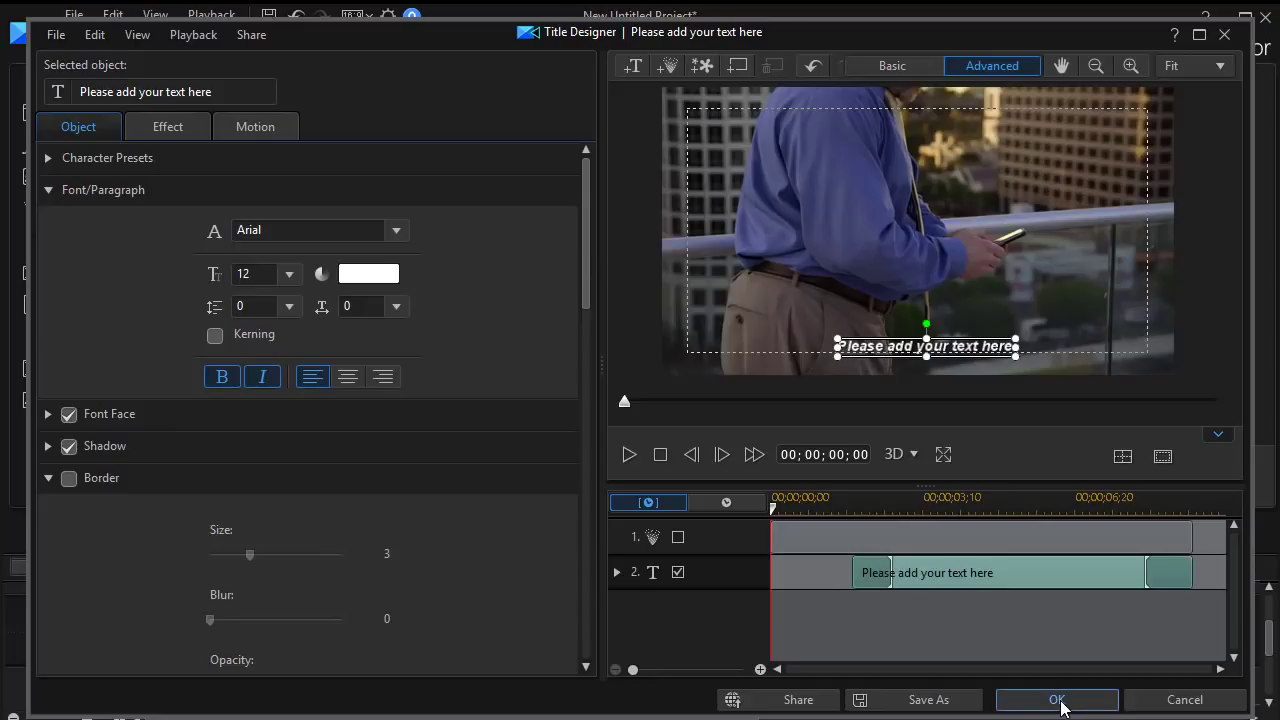
# Play, pause and rewind the title animation preview in Title Designer
pyautogui.click(629, 455)
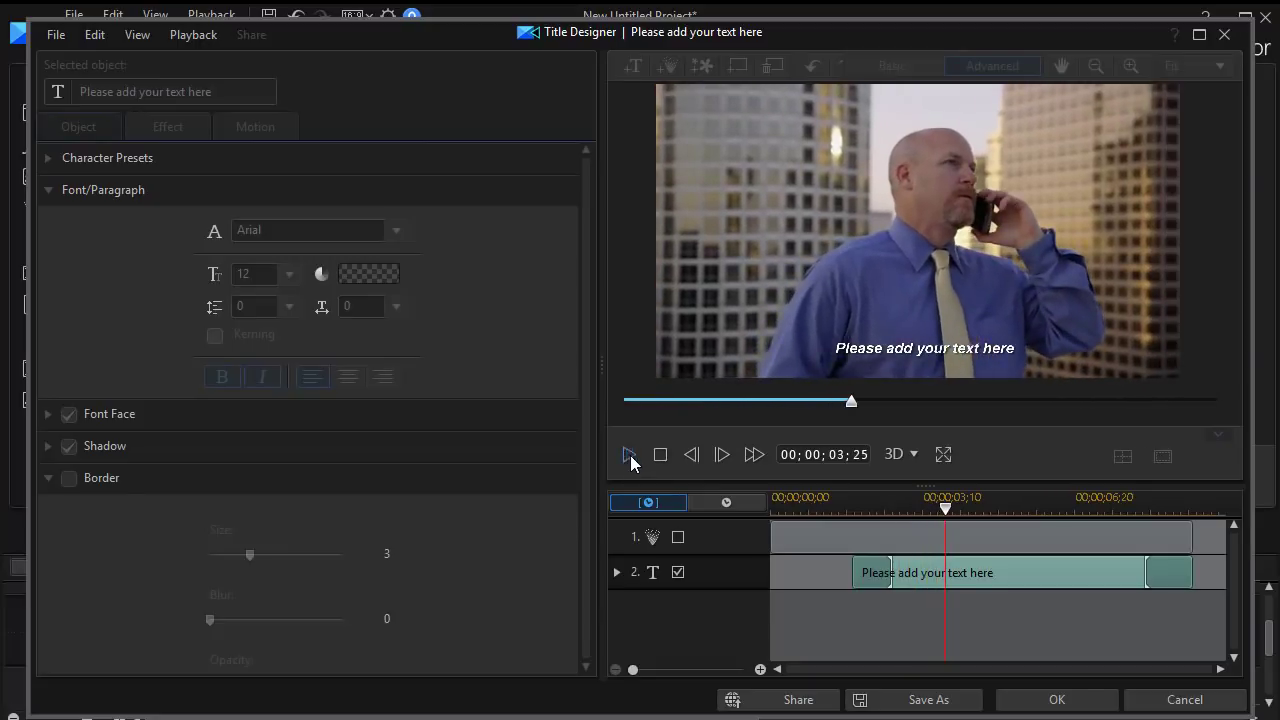
pyautogui.click(629, 455)
pyautogui.click(661, 457)
# Re-enable the background graphic layer, replay the preview, and accept the title with OK
pyautogui.click(678, 539)
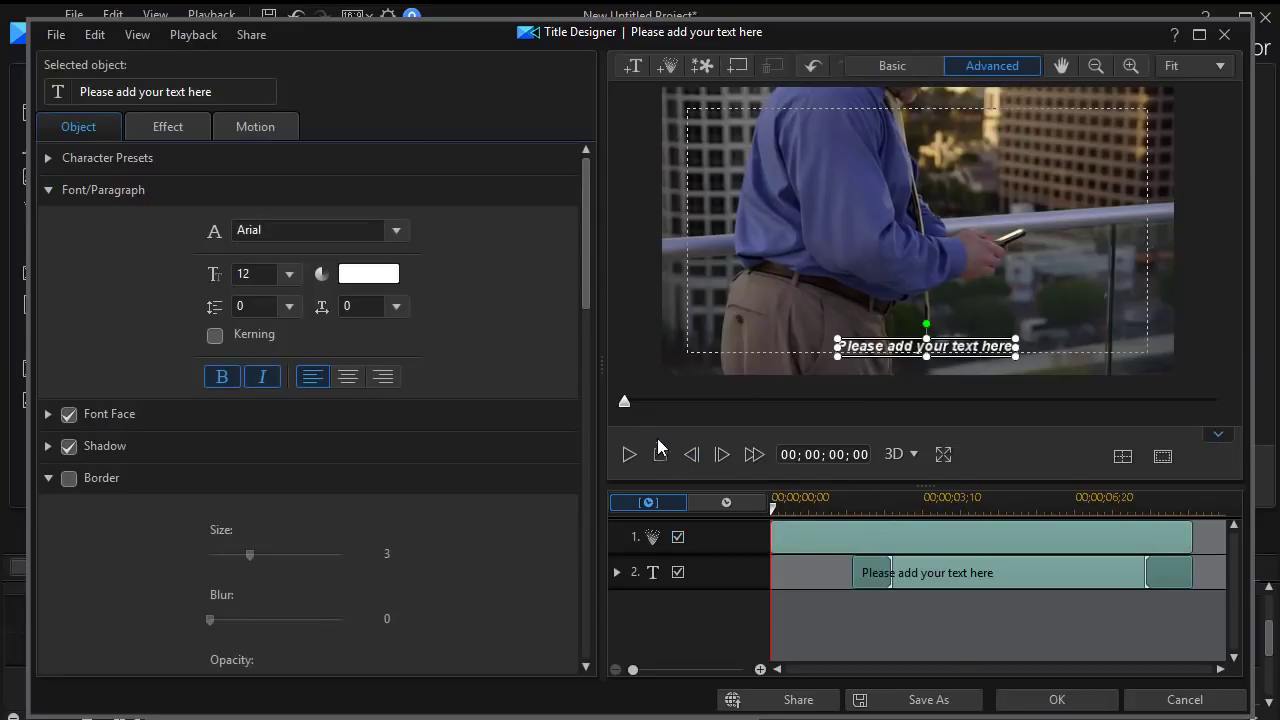
pyautogui.click(629, 456)
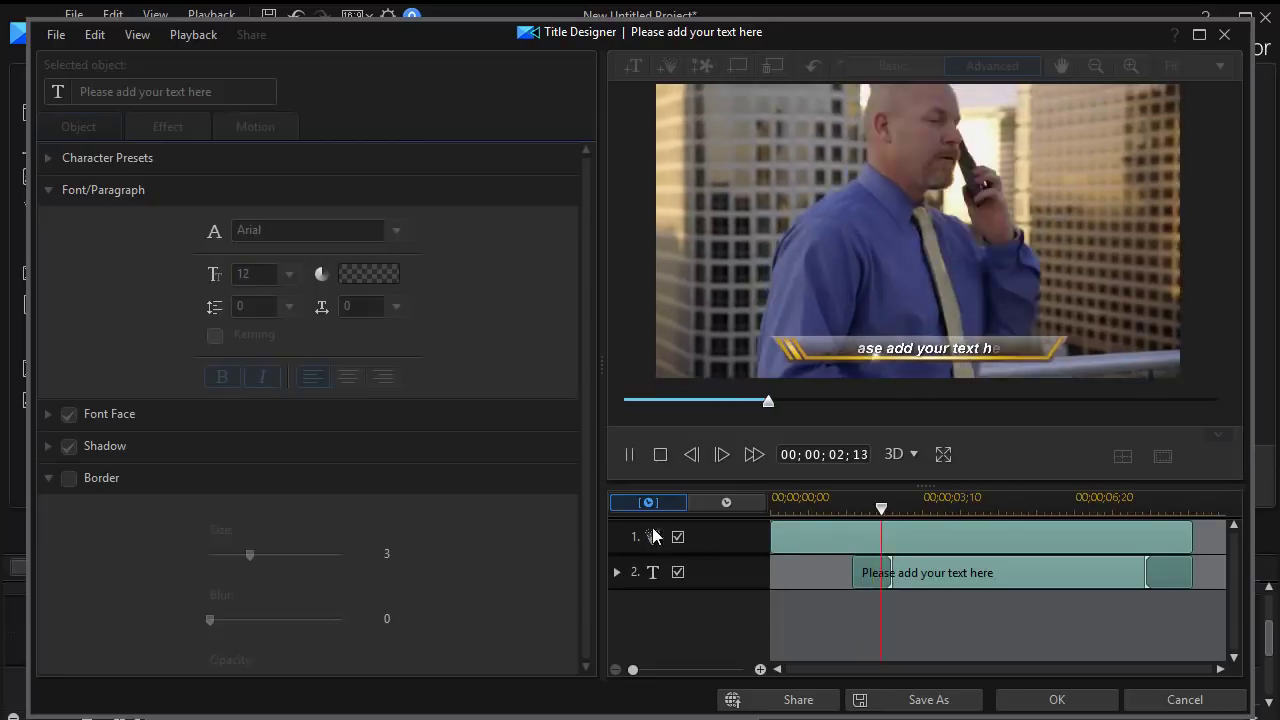
pyautogui.click(1084, 701)
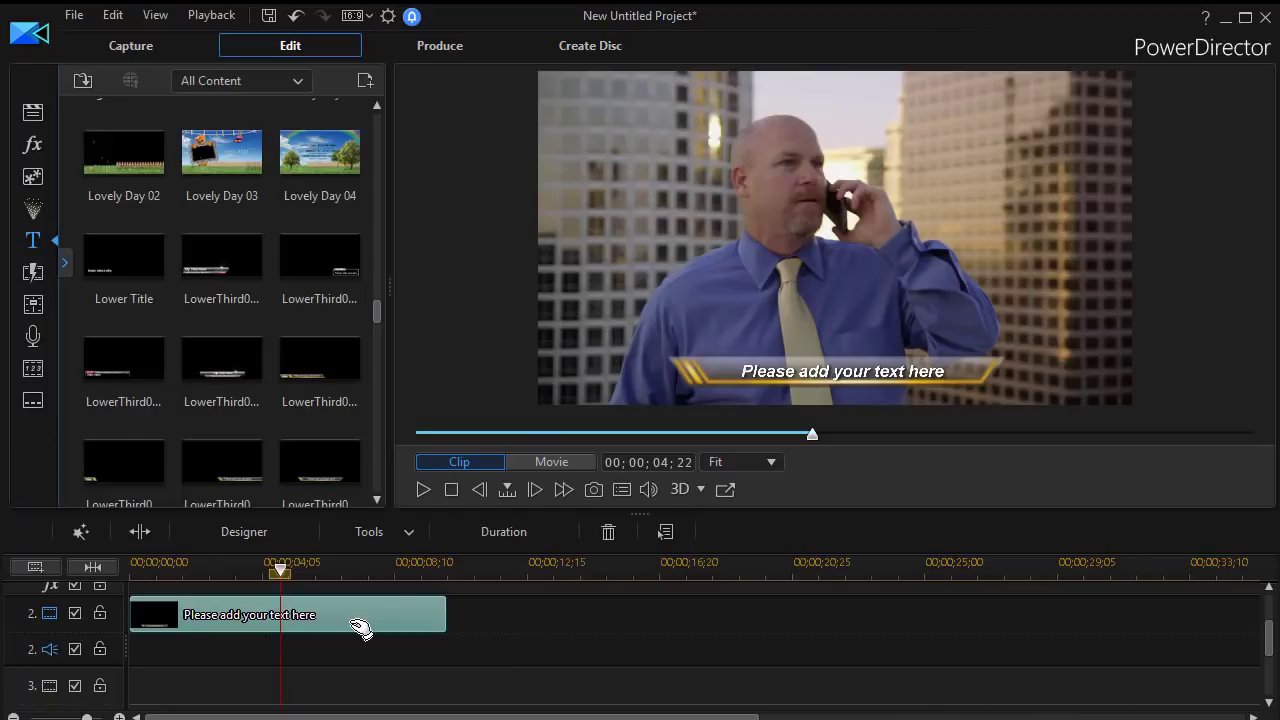
# Delete the lower-third title from track 2 and return to the Media Room library
pyautogui.press('Delete')
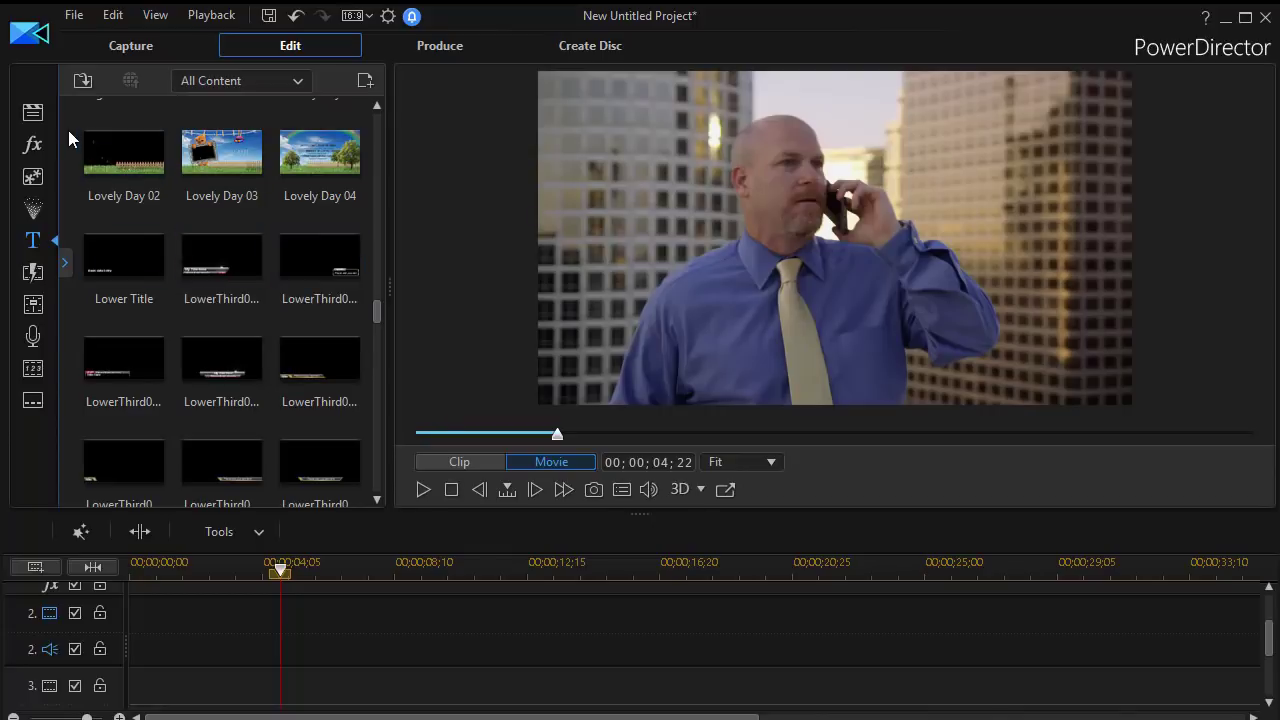
pyautogui.click(34, 114)
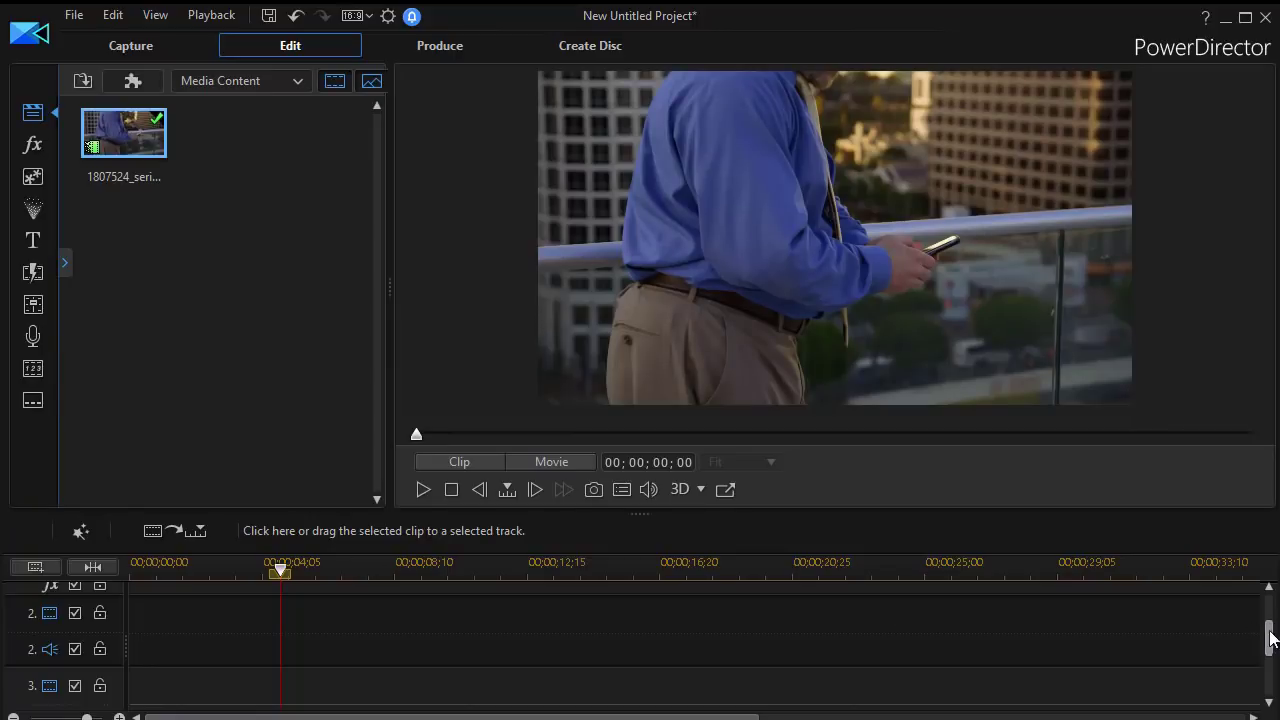
pyautogui.moveTo(1272, 640); pyautogui.dragTo(1272, 617)
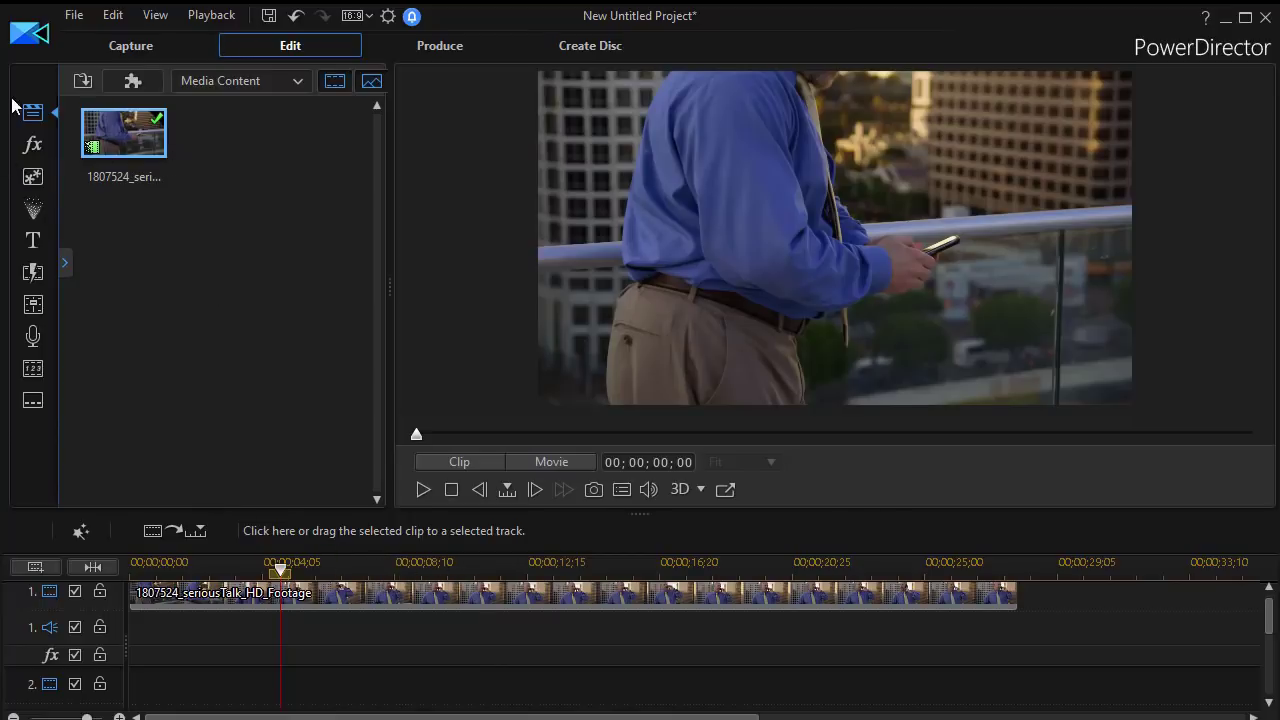
# Place the white 255,255,255 colour board on track 2 with a 10-second duration
pyautogui.click(299, 81)
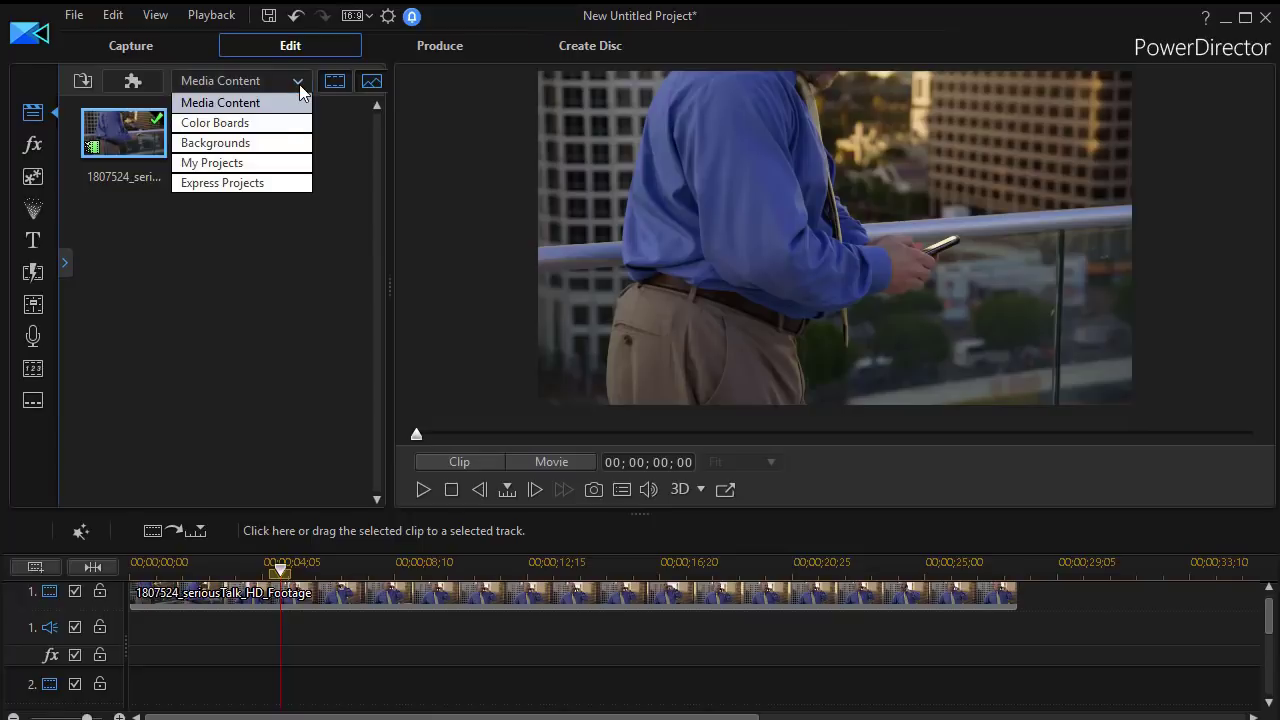
pyautogui.click(279, 124)
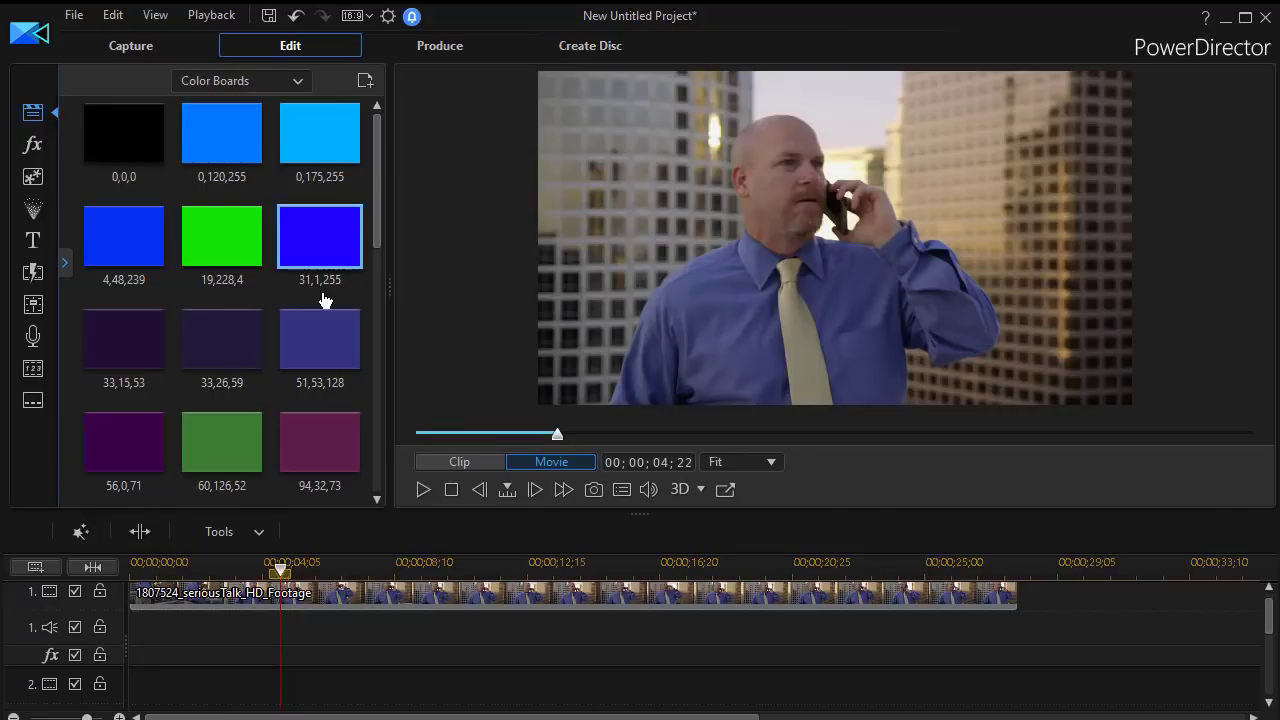
pyautogui.moveTo(376, 238); pyautogui.dragTo(363, 490)
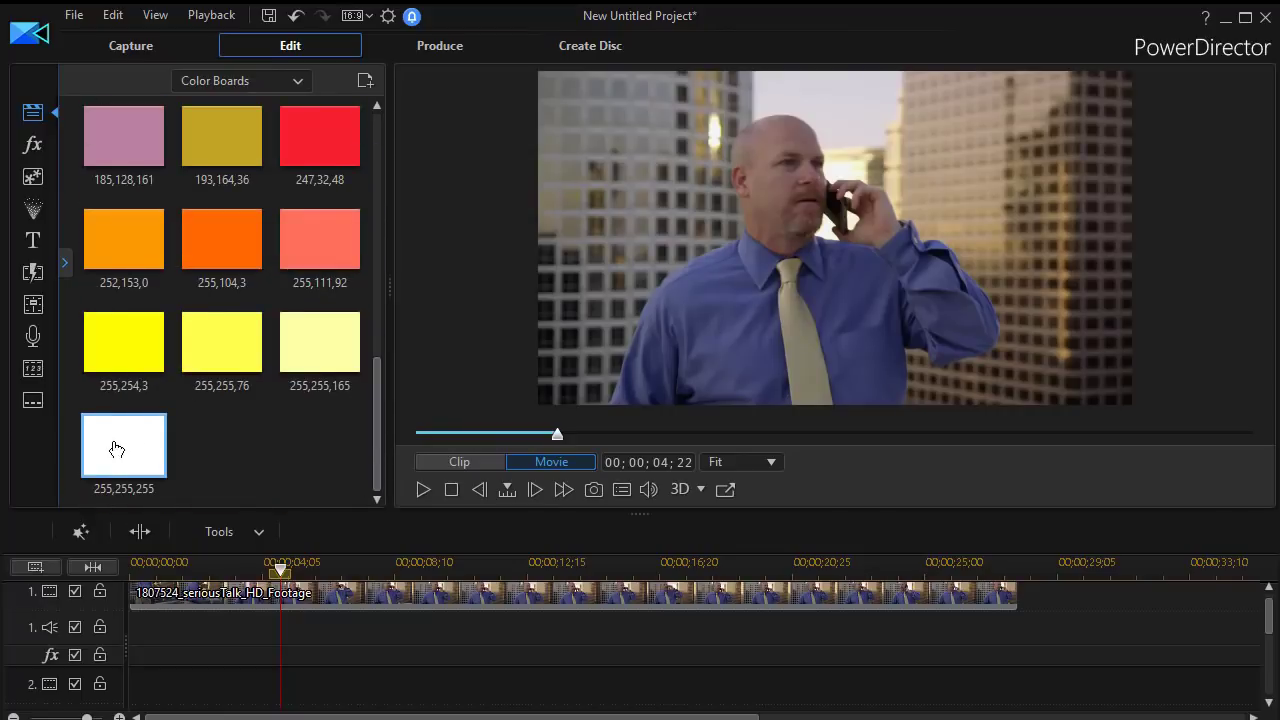
pyautogui.moveTo(117, 448); pyautogui.dragTo(128, 695)
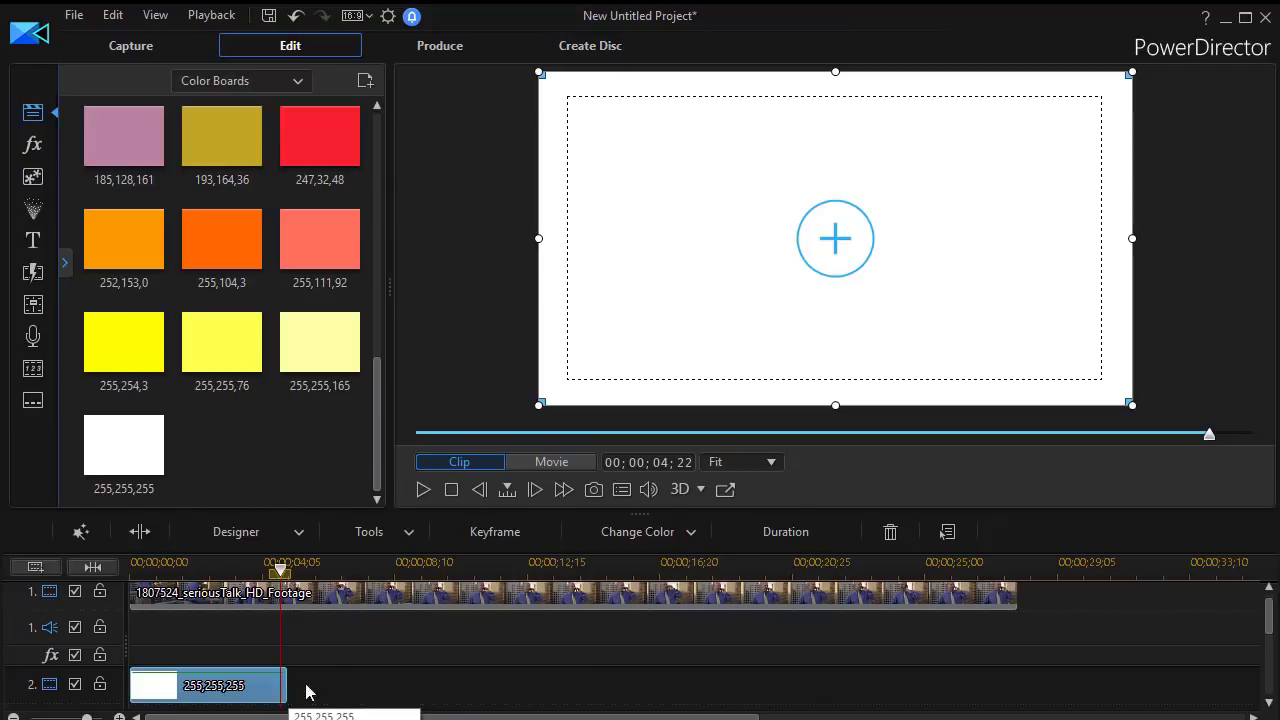
pyautogui.click(778, 532)
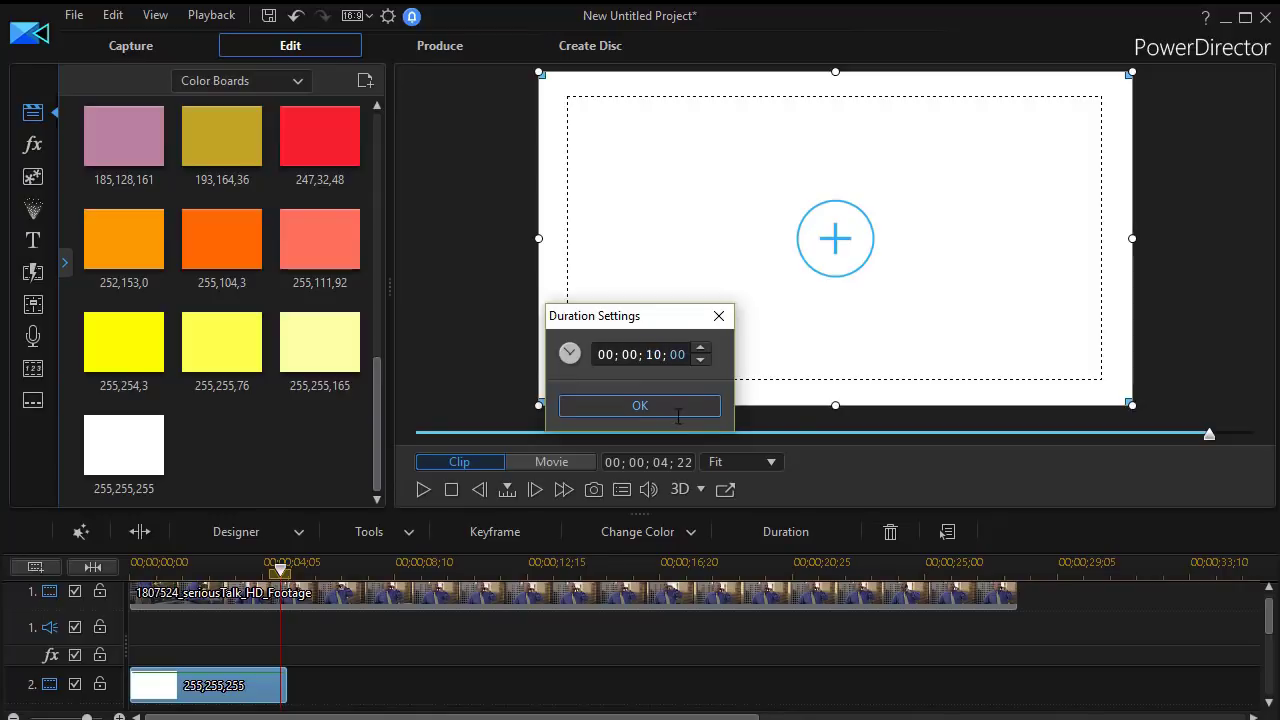
pyautogui.click(640, 406)
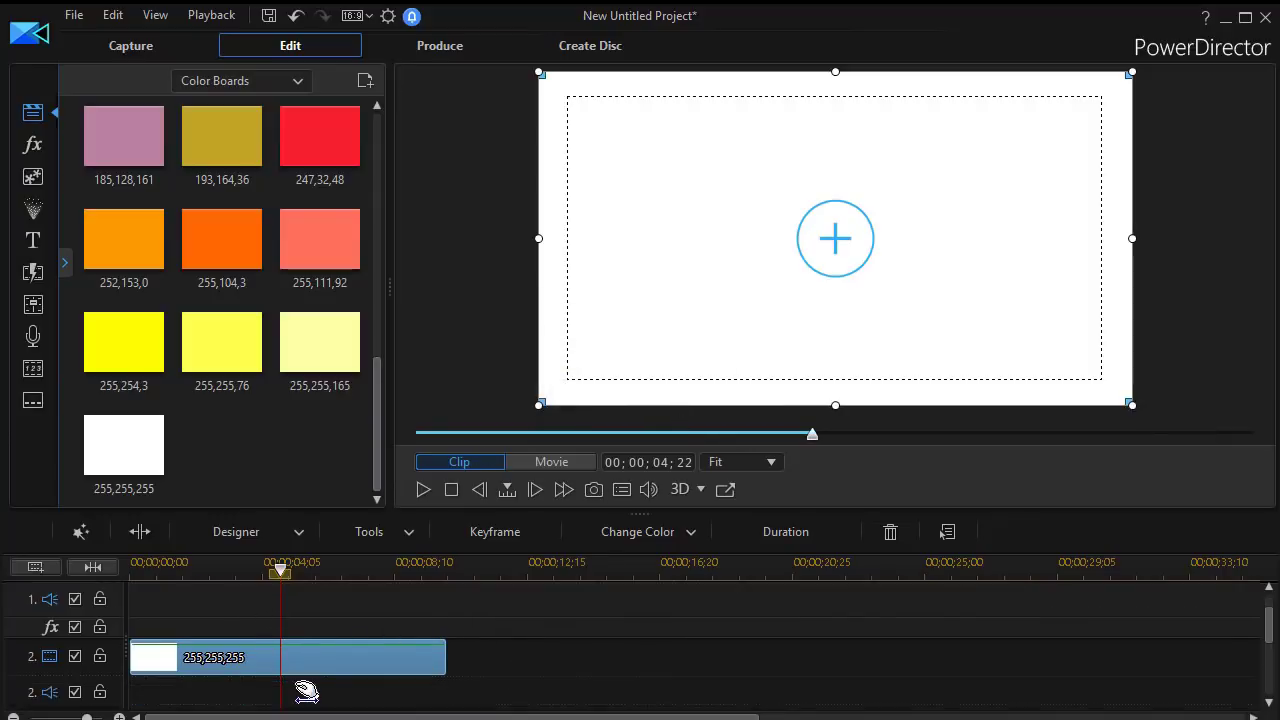
pyautogui.scroll(-1, 300, 685)
# Open the white colour board in PiP Designer and turn on canvas grid lines
pyautogui.doubleClick(297, 658)
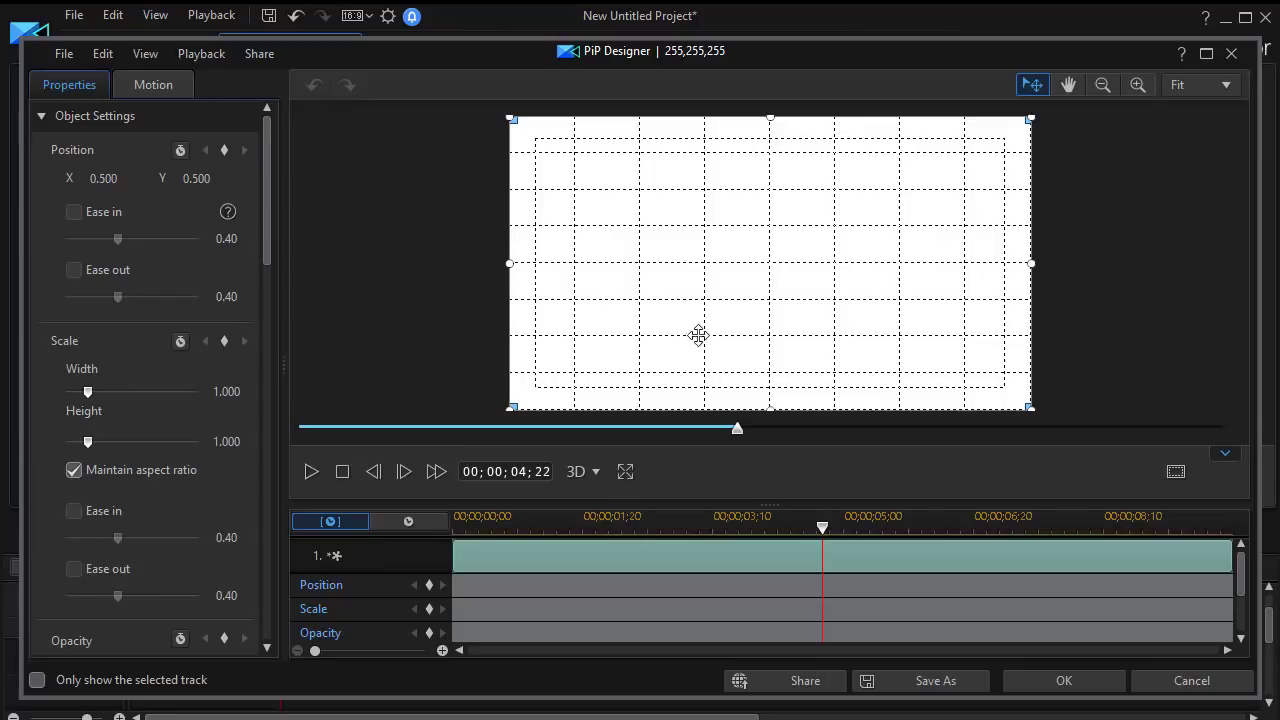
pyautogui.click(1177, 472)
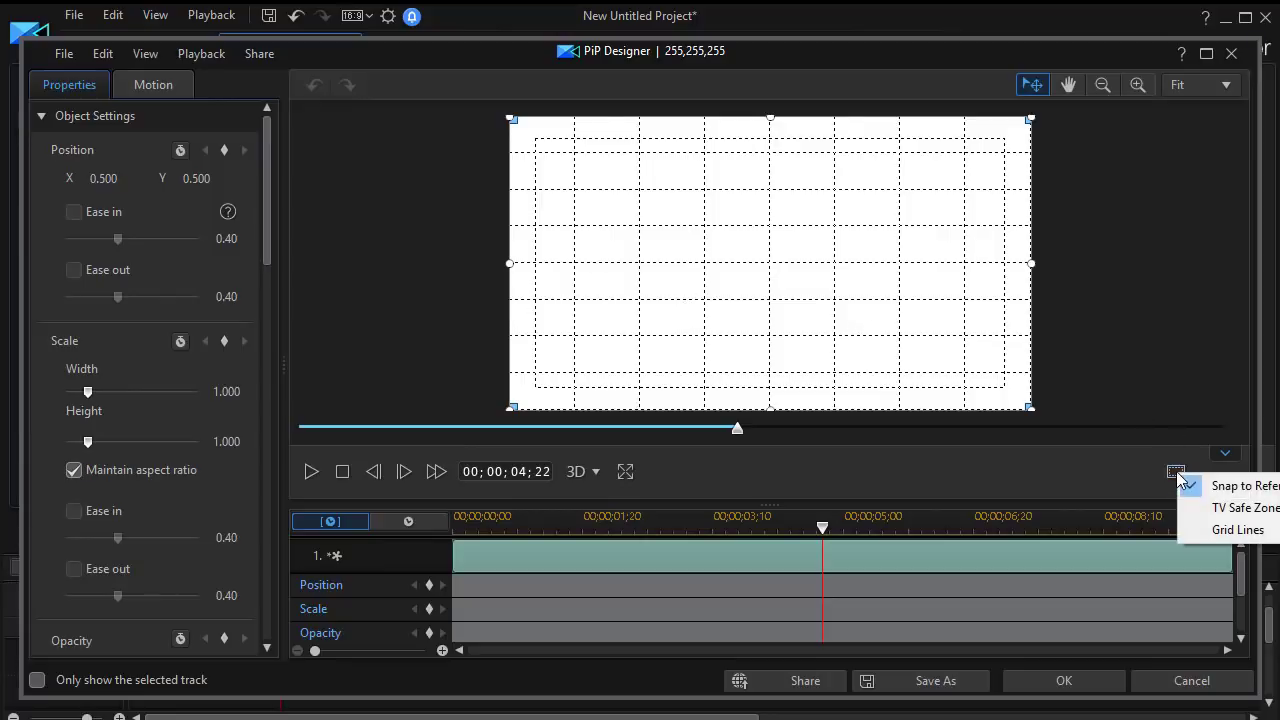
pyautogui.moveTo(1195, 532)
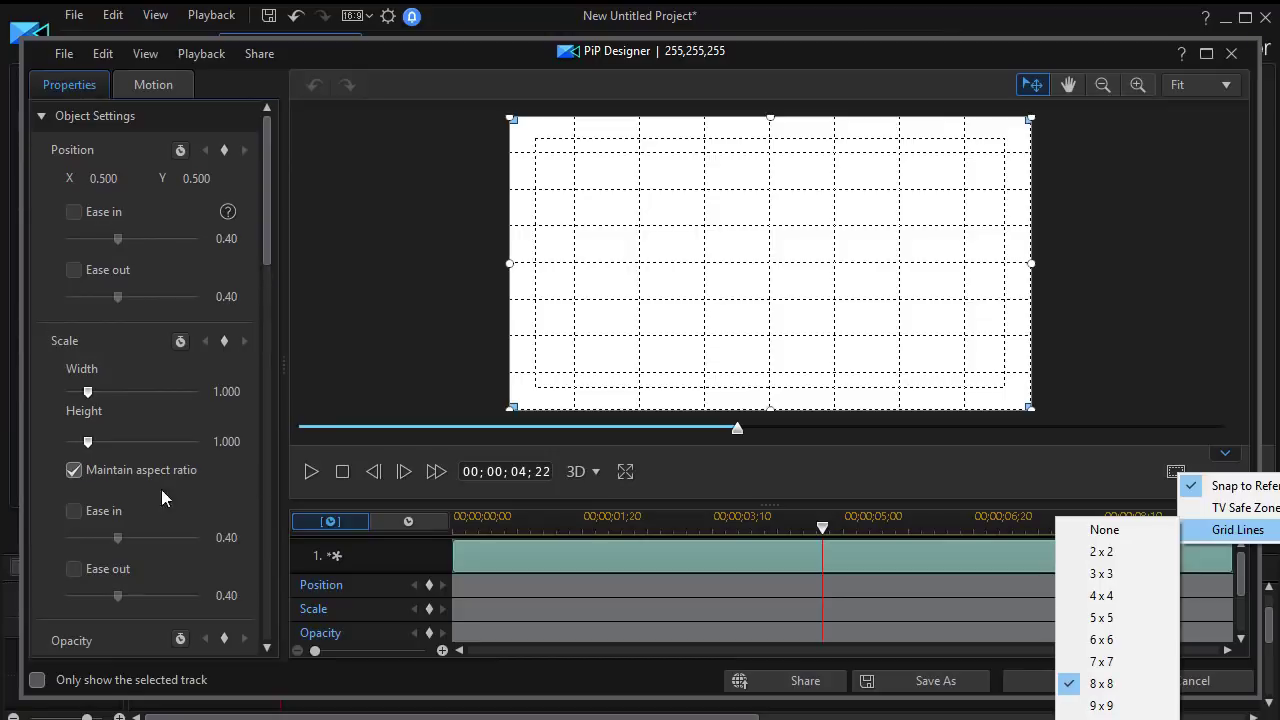
# Unlock the aspect ratio and resize the white board into a thin lower-third line
pyautogui.click(74, 469)
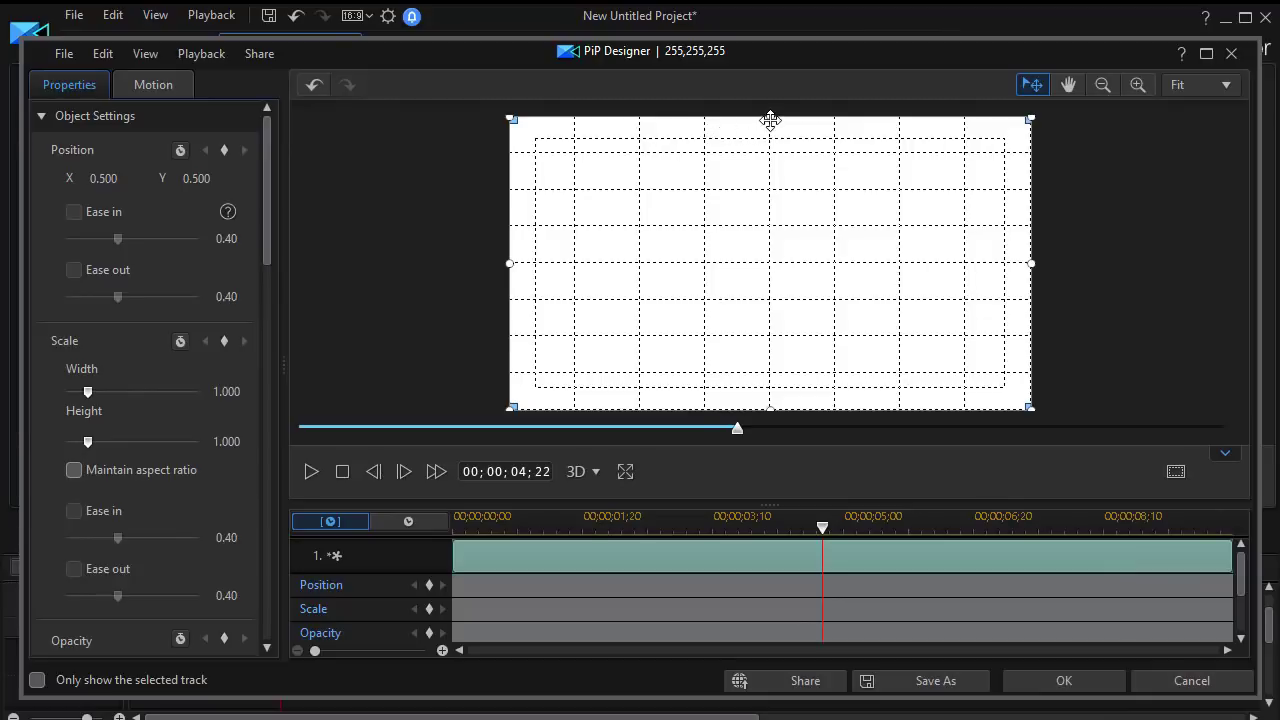
pyautogui.moveTo(770, 119); pyautogui.dragTo(768, 333)
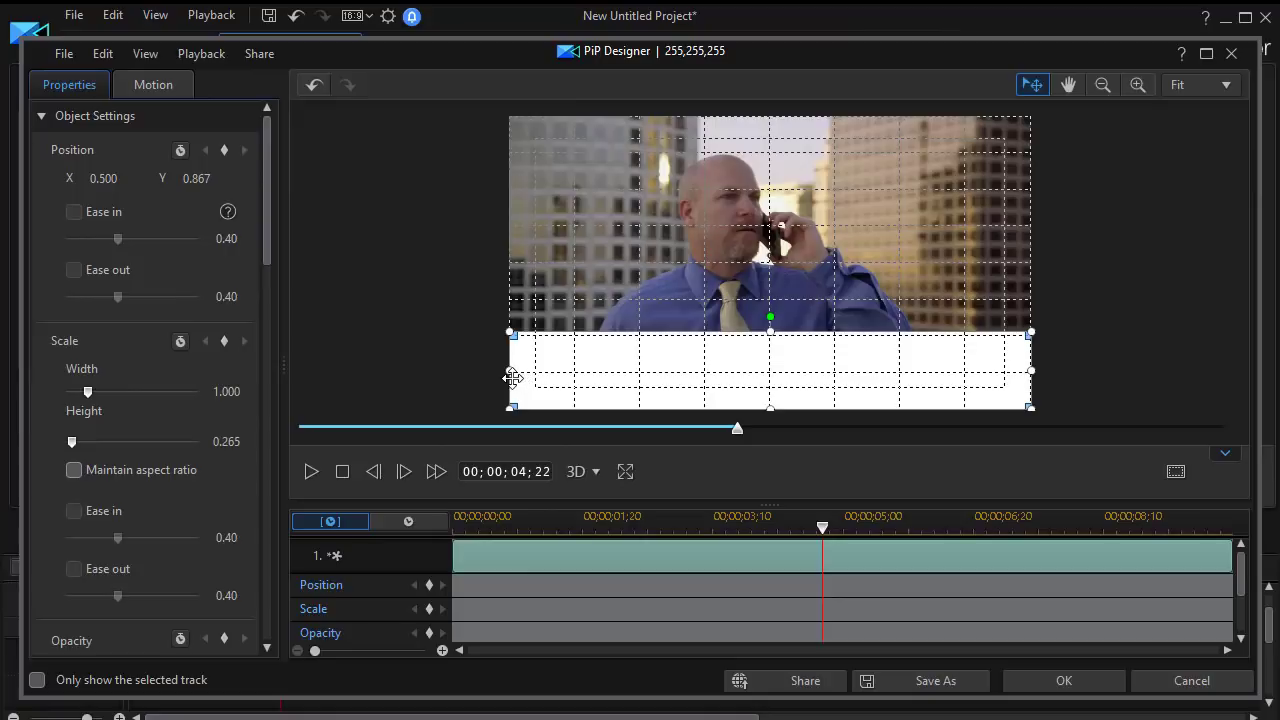
pyautogui.moveTo(512, 377); pyautogui.dragTo(575, 372)
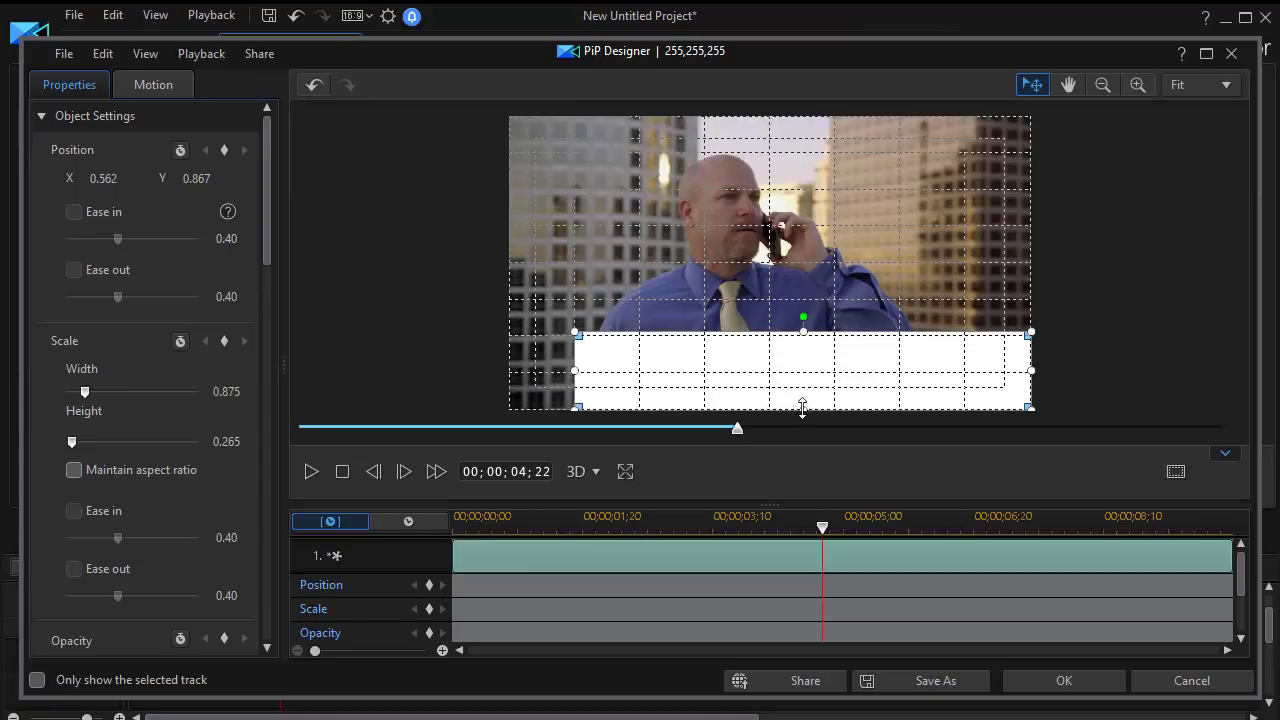
pyautogui.moveTo(802, 407); pyautogui.dragTo(805, 340)
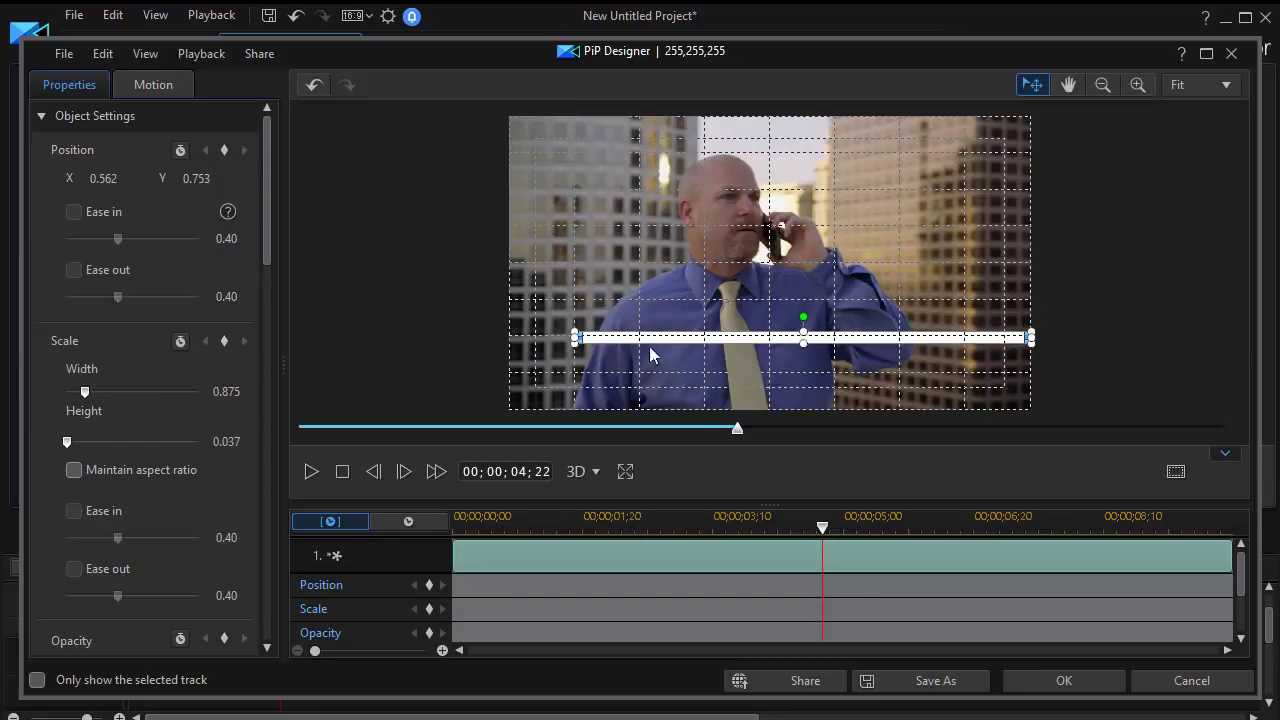
pyautogui.click(1059, 686)
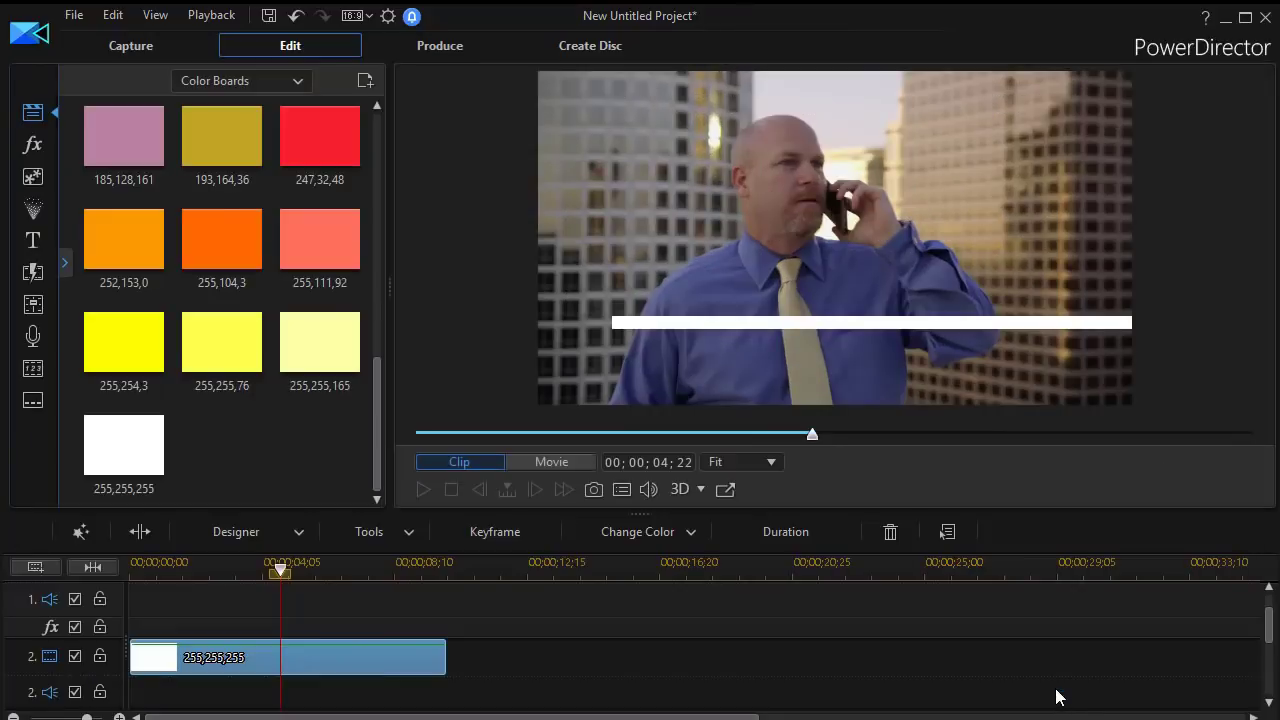
# Place the dark blue 51,53,128 colour board on track 3 and stretch it to 00;00;10;00
pyautogui.click(343, 318)
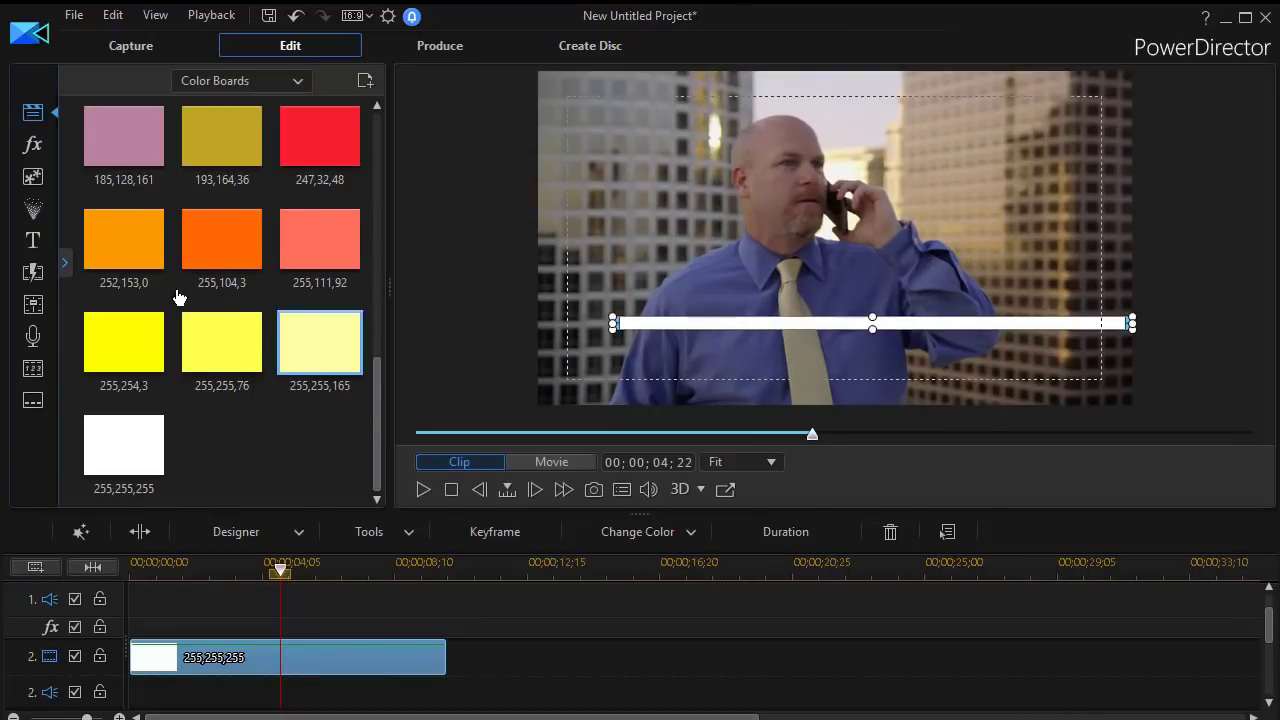
pyautogui.scroll(1, 379, 374)
pyautogui.moveTo(379, 374); pyautogui.dragTo(376, 143)
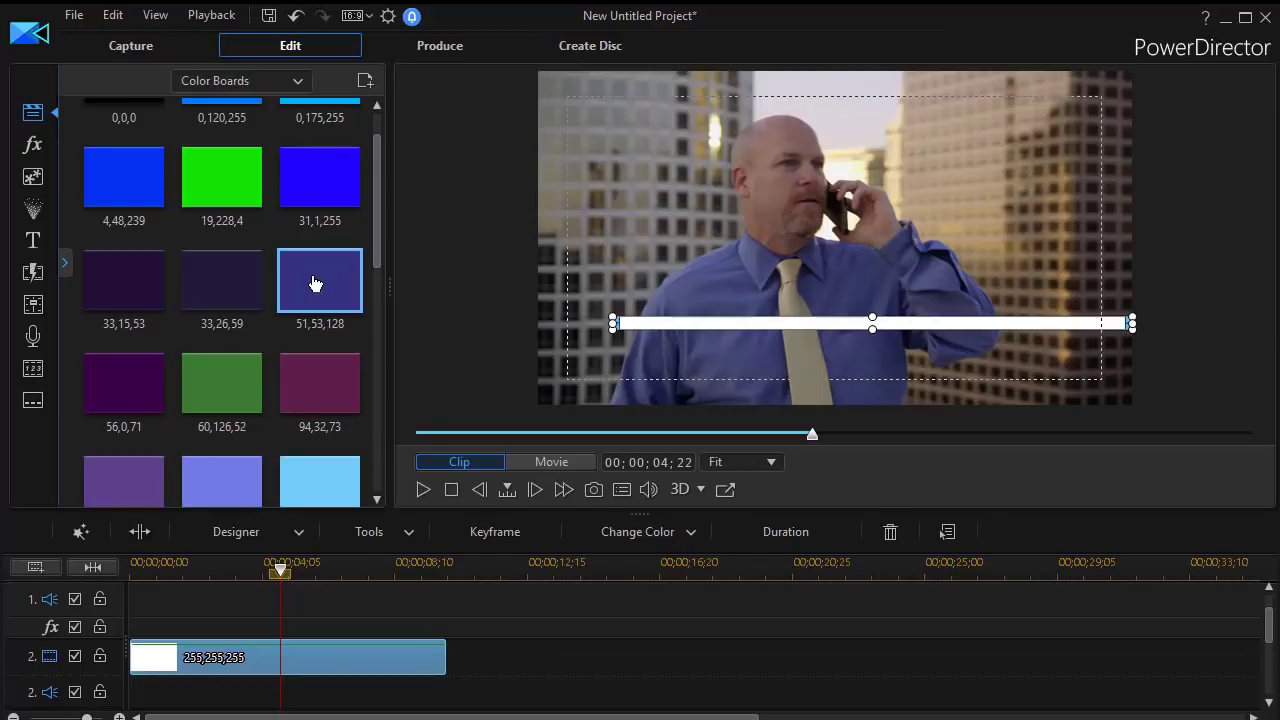
pyautogui.moveTo(313, 283); pyautogui.dragTo(80, 658)
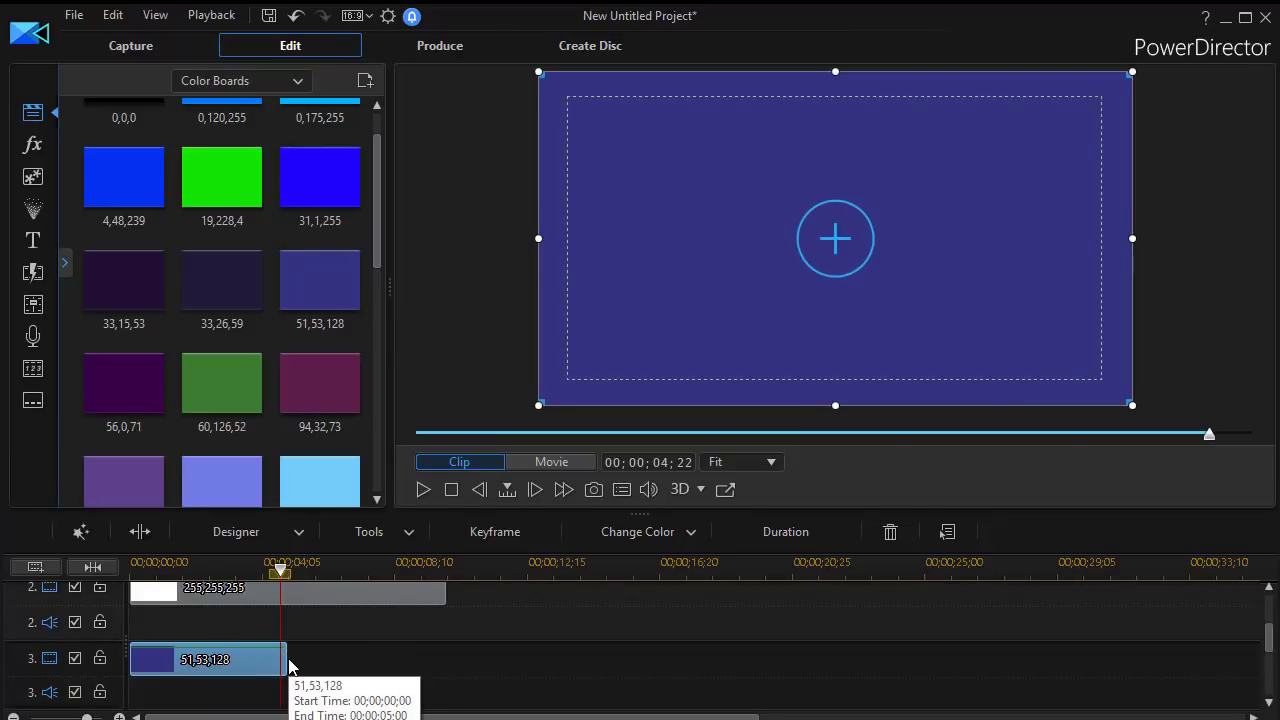
pyautogui.moveTo(289, 667); pyautogui.dragTo(444, 660)
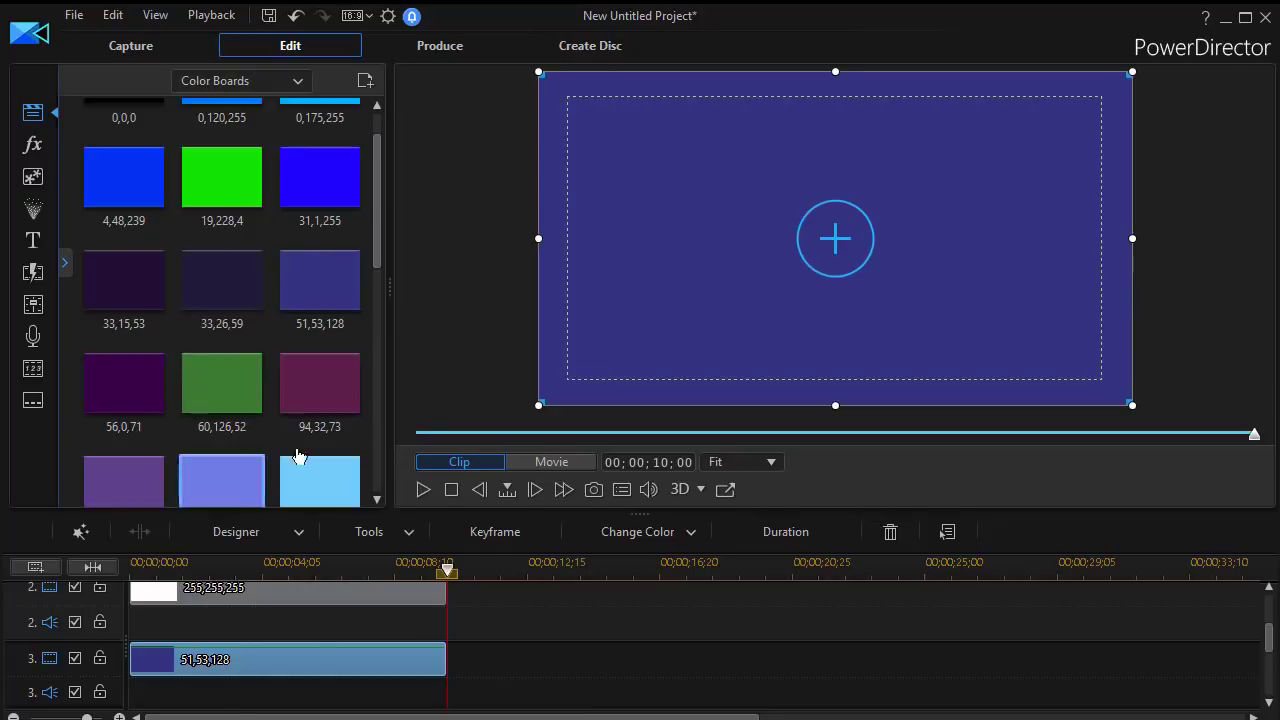
# In PiP Designer, unlock aspect ratio and resize the blue board into an inset bar under the white line
pyautogui.doubleClick(260, 676)
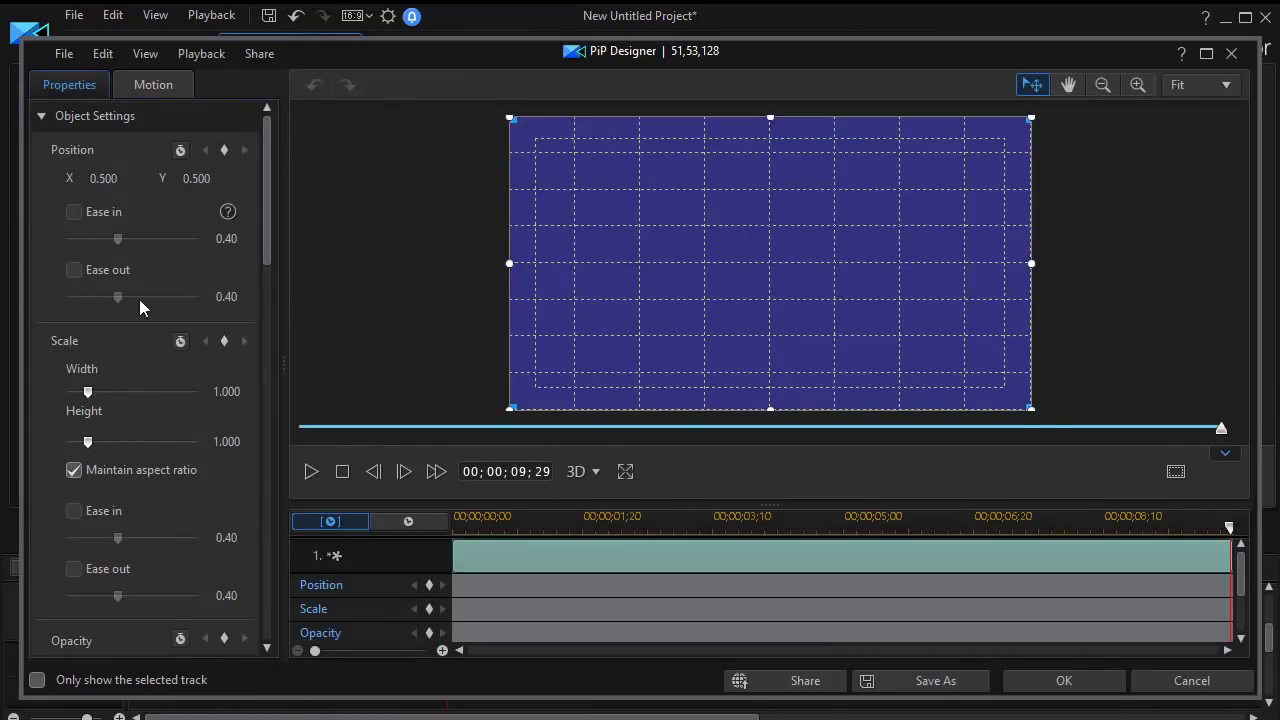
pyautogui.moveTo(264, 249); pyautogui.dragTo(266, 284)
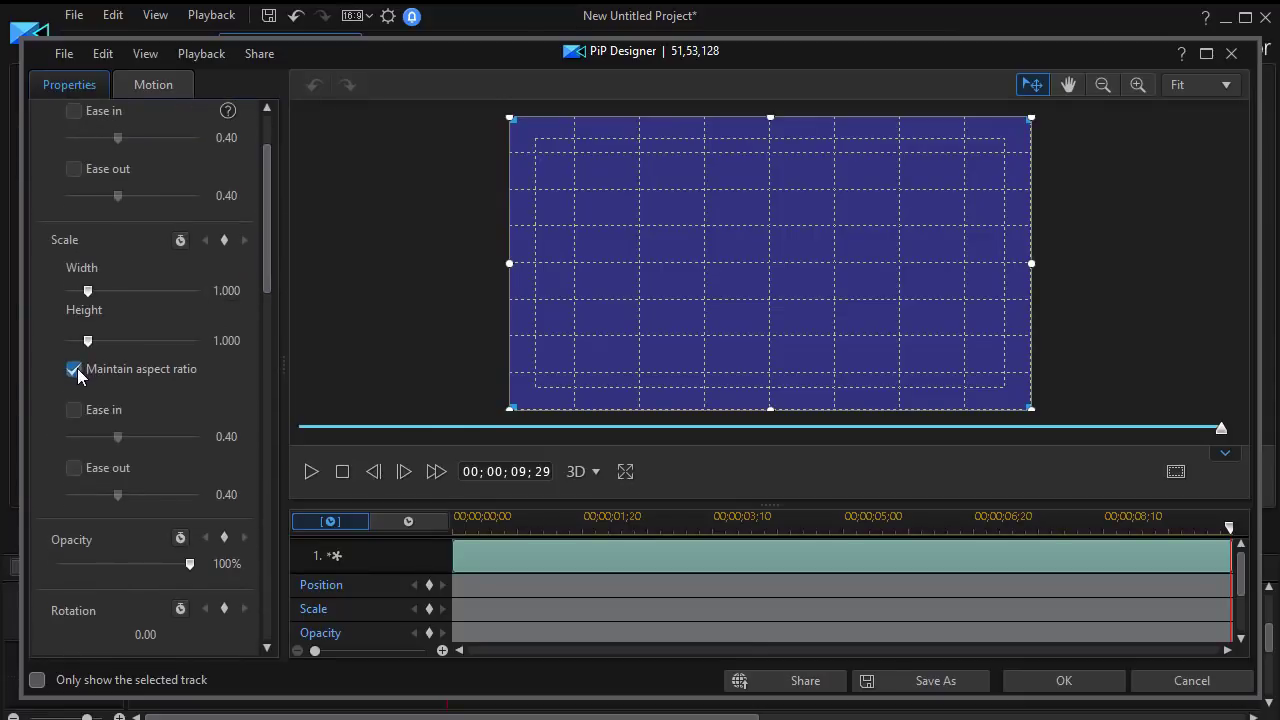
pyautogui.click(73, 368)
pyautogui.moveTo(770, 116); pyautogui.dragTo(740, 337)
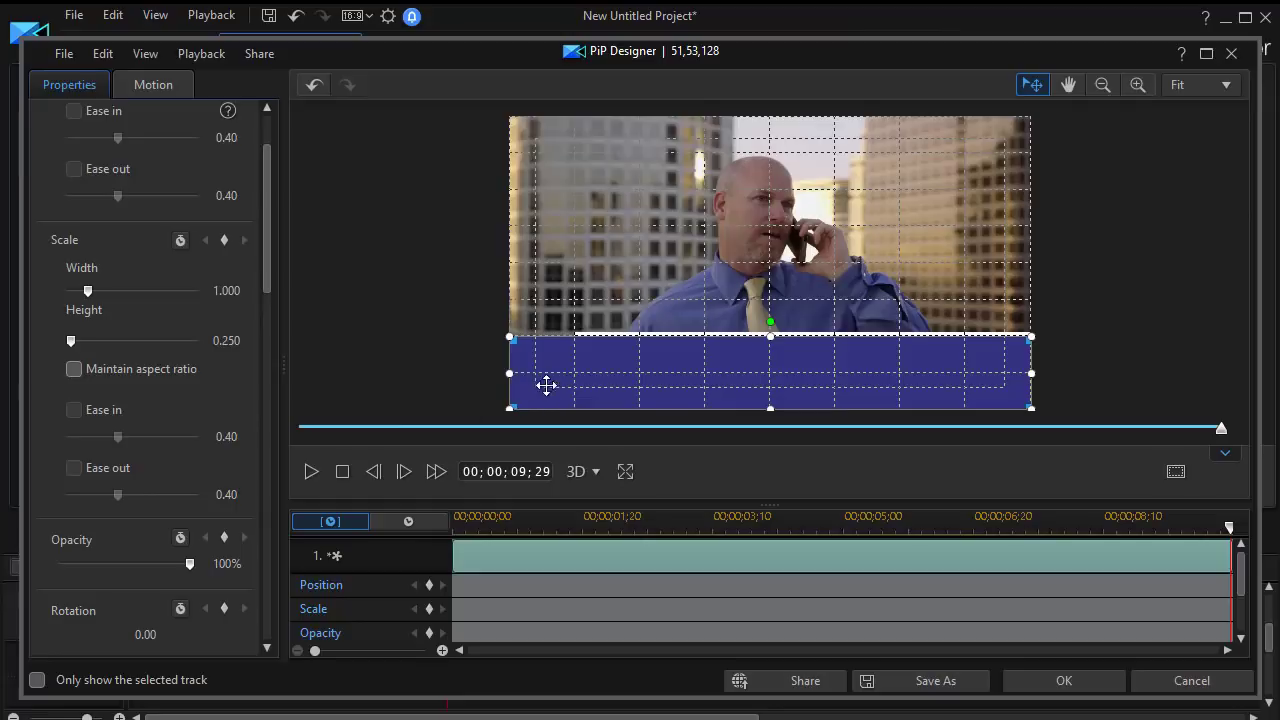
pyautogui.moveTo(513, 373); pyautogui.dragTo(576, 376)
pyautogui.moveTo(804, 405); pyautogui.dragTo(803, 373)
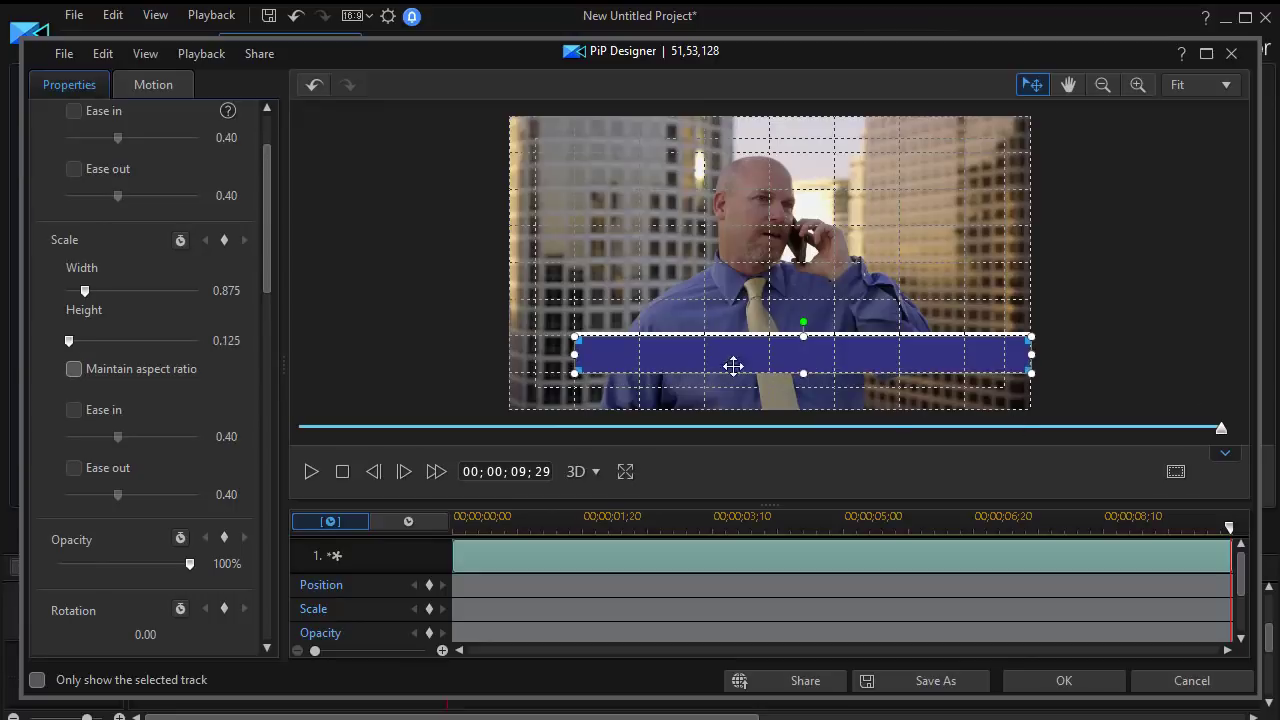
pyautogui.moveTo(803, 372); pyautogui.dragTo(803, 368)
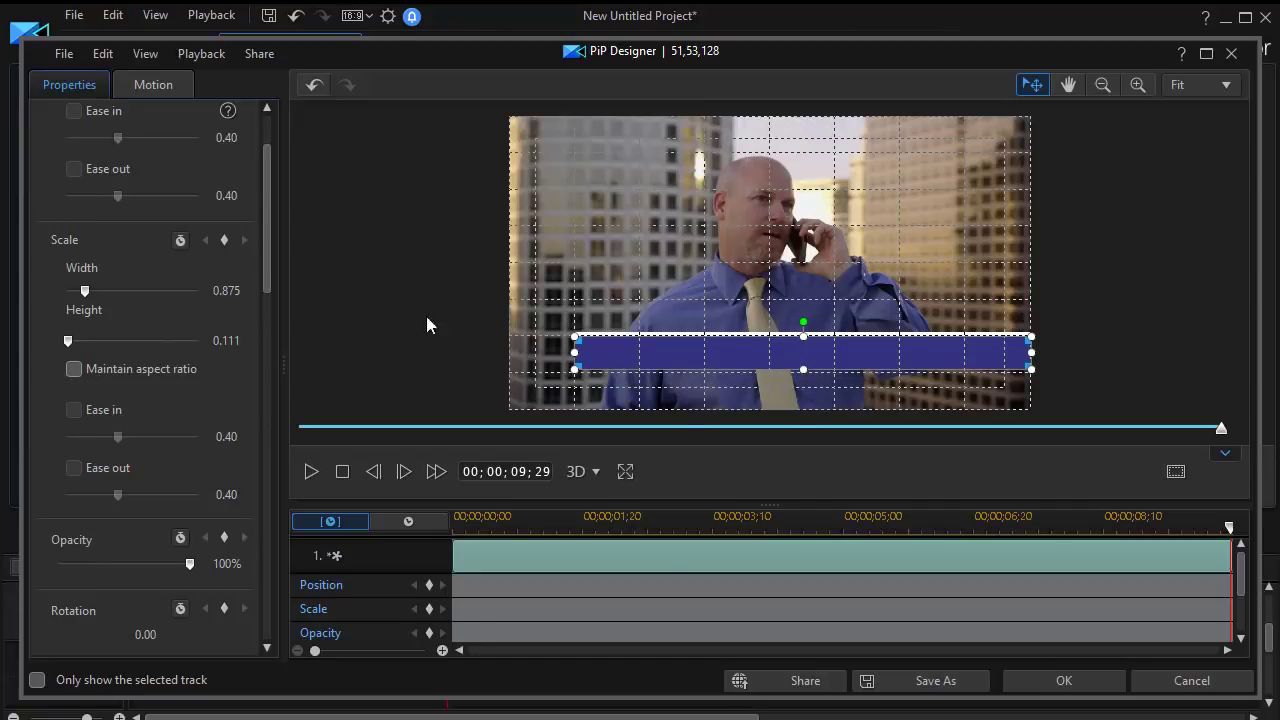
pyautogui.click(1066, 682)
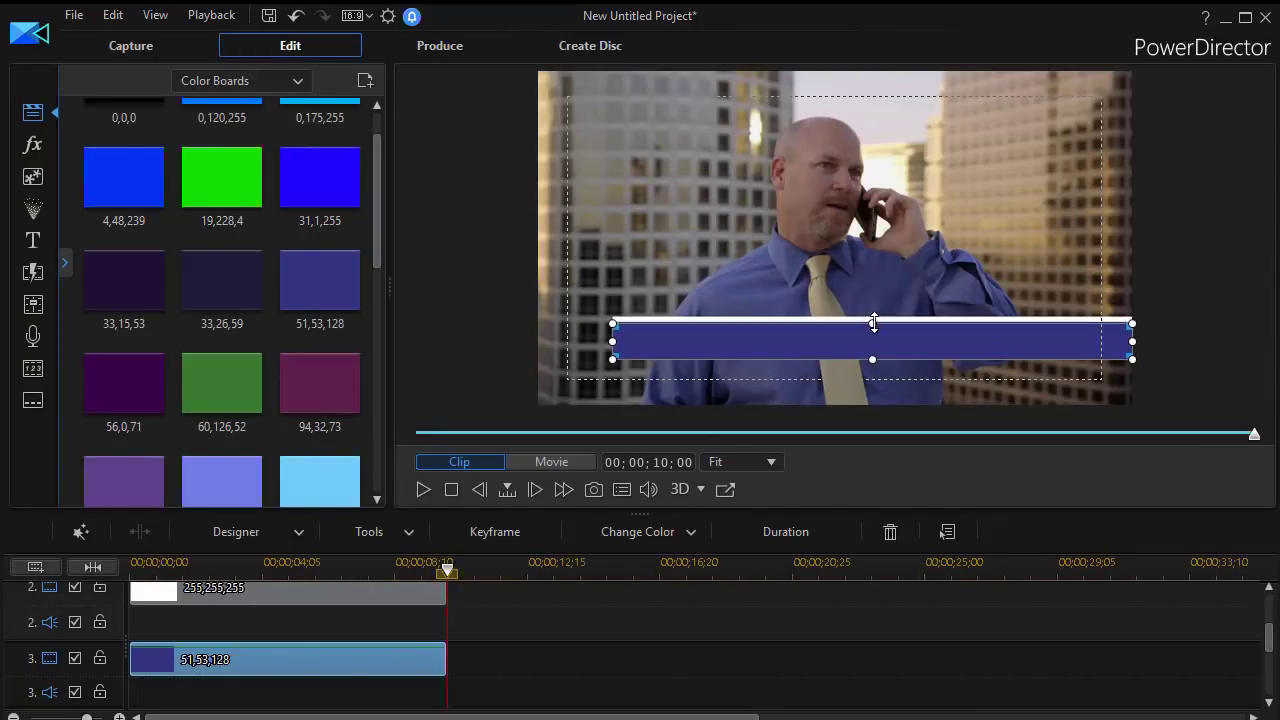
# Nudge the blue bar's top edge up, then add a ten-second black 0,0,0 board on track 4
pyautogui.moveTo(873, 321); pyautogui.dragTo(874, 318)
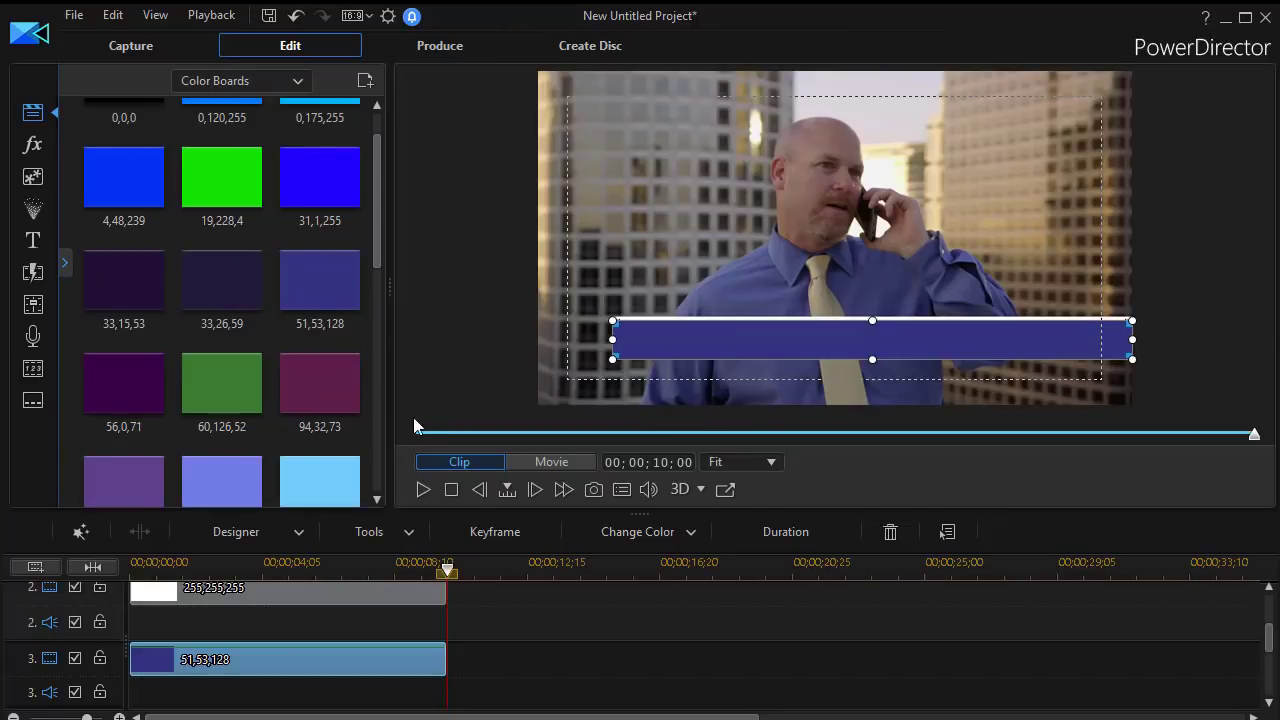
pyautogui.moveTo(377, 258); pyautogui.dragTo(354, 77)
pyautogui.moveTo(117, 147); pyautogui.dragTo(128, 695)
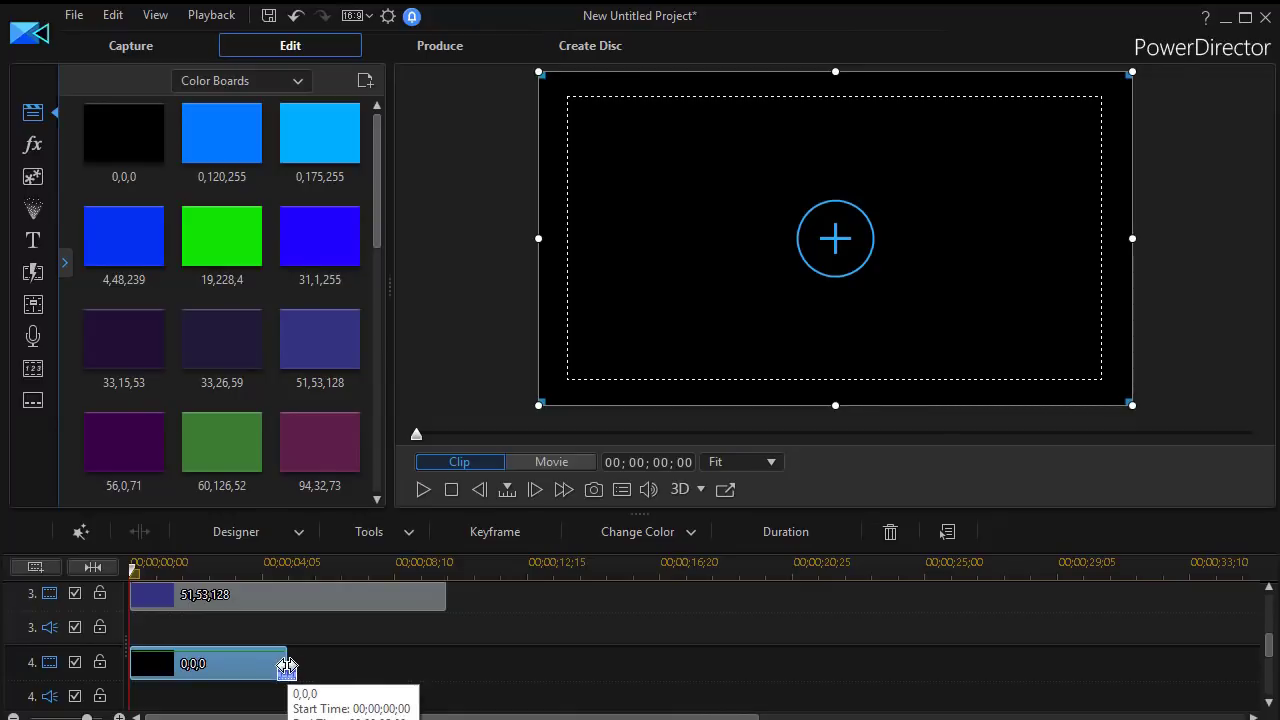
pyautogui.moveTo(287, 665); pyautogui.dragTo(444, 665)
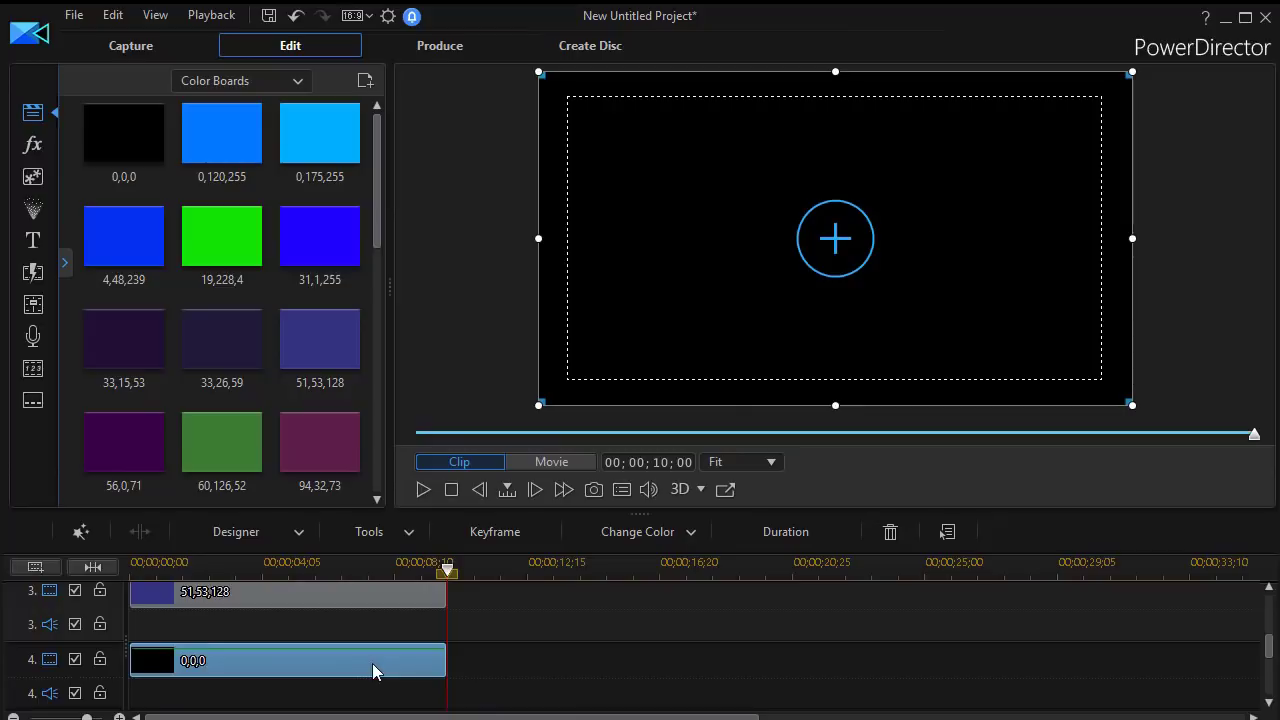
pyautogui.doubleClick(375, 668)
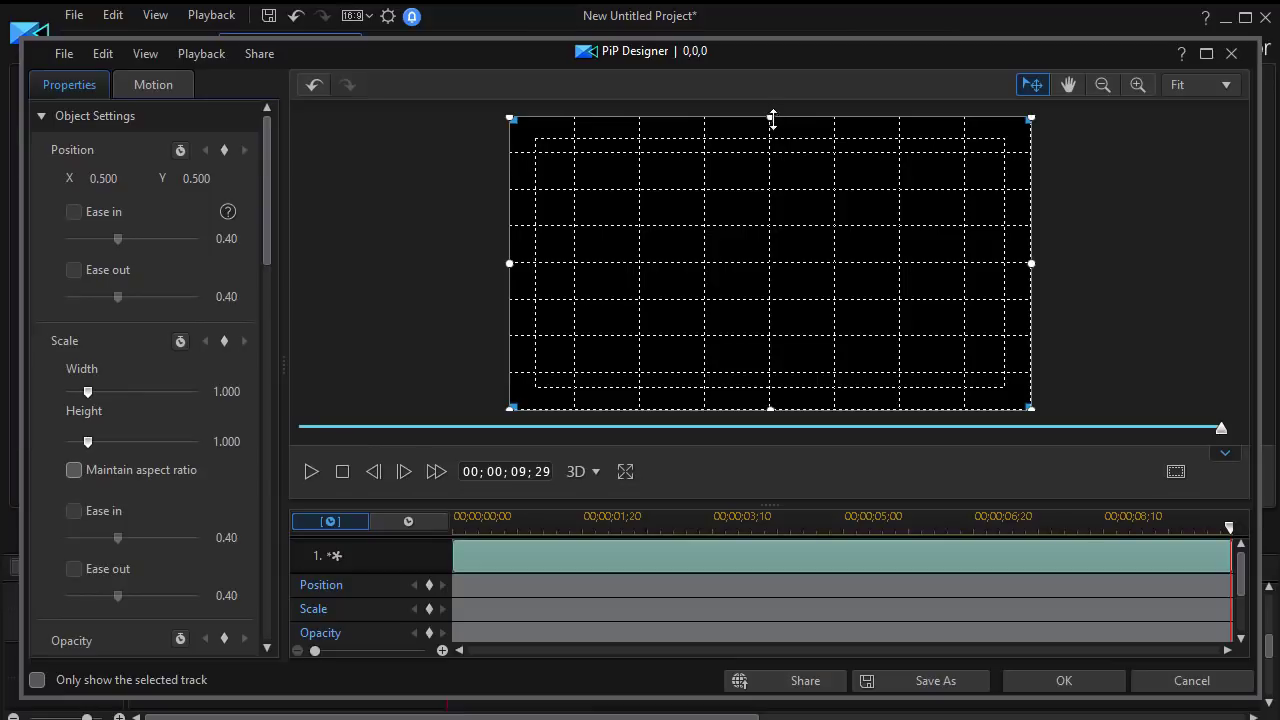
# Squash the black board to a 0.014-high strip and inset its left edge to 0.875 width
pyautogui.moveTo(772, 118); pyautogui.dragTo(771, 370)
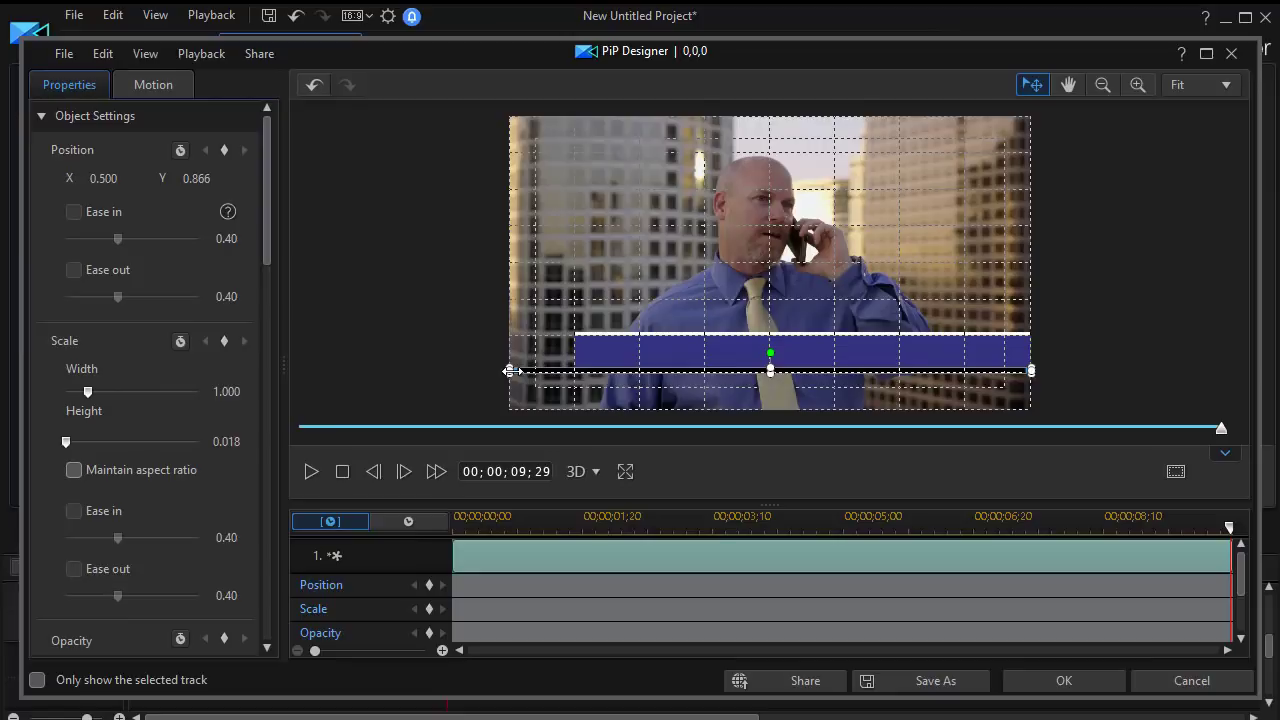
pyautogui.moveTo(510, 370); pyautogui.dragTo(575, 372)
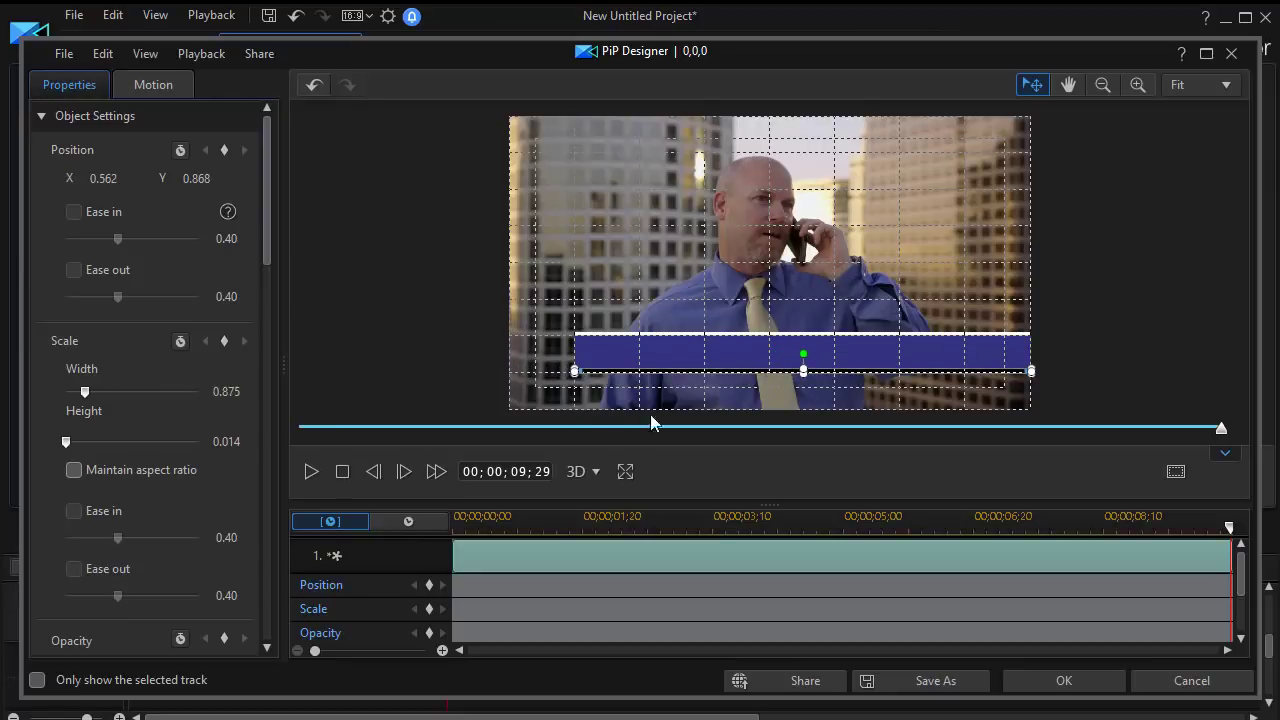
# Apply the black strip, then play back from about five seconds to check it under the blue bar
pyautogui.click(1059, 682)
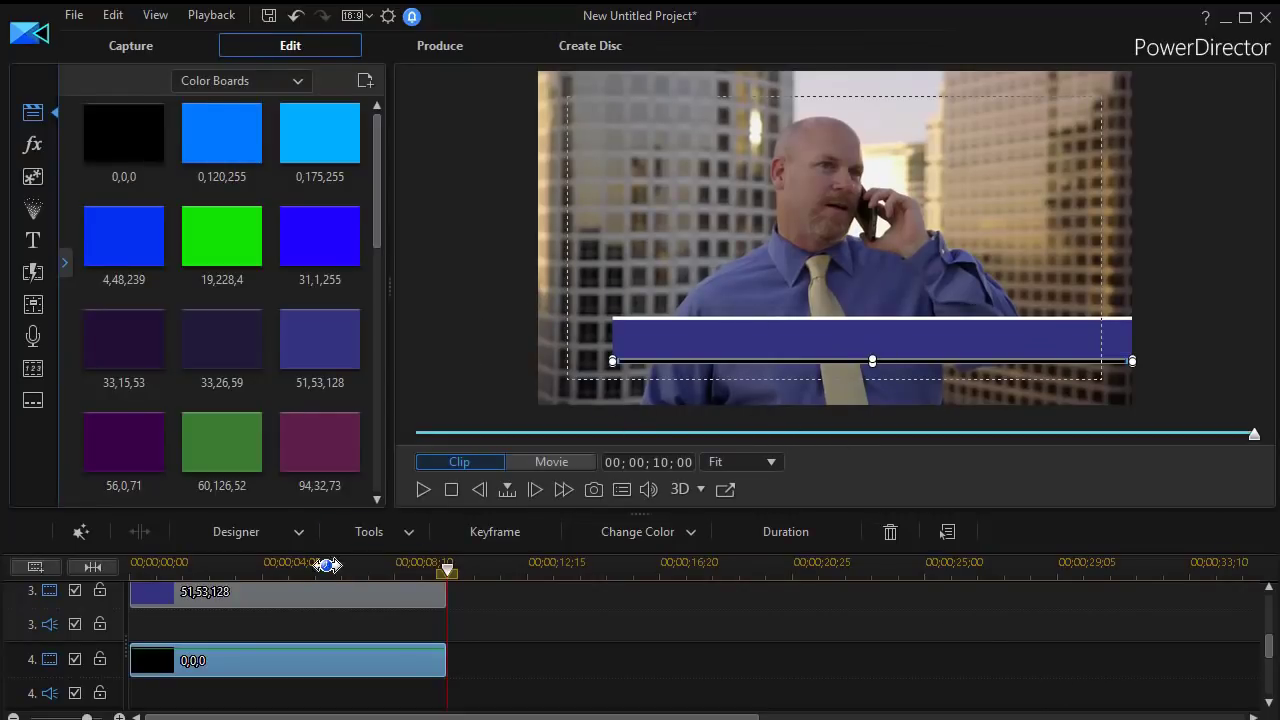
pyautogui.moveTo(447, 575); pyautogui.dragTo(365, 576)
pyautogui.click(422, 489)
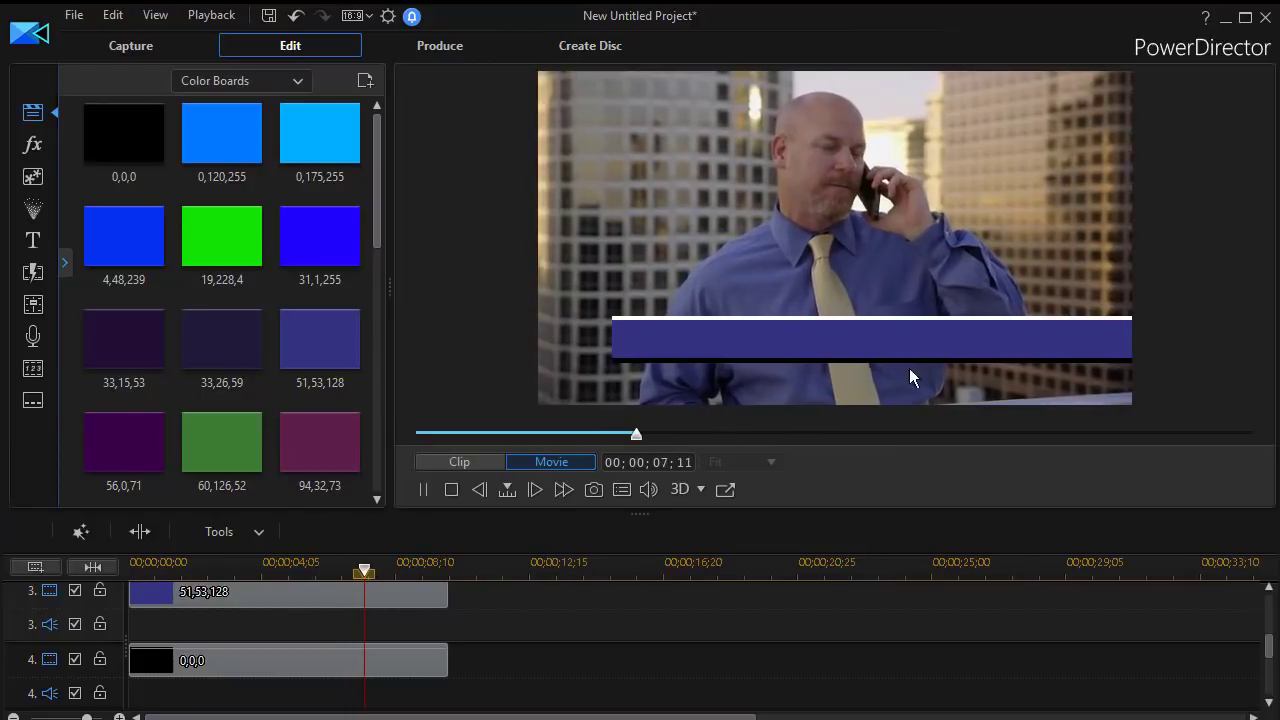
pyautogui.click(422, 489)
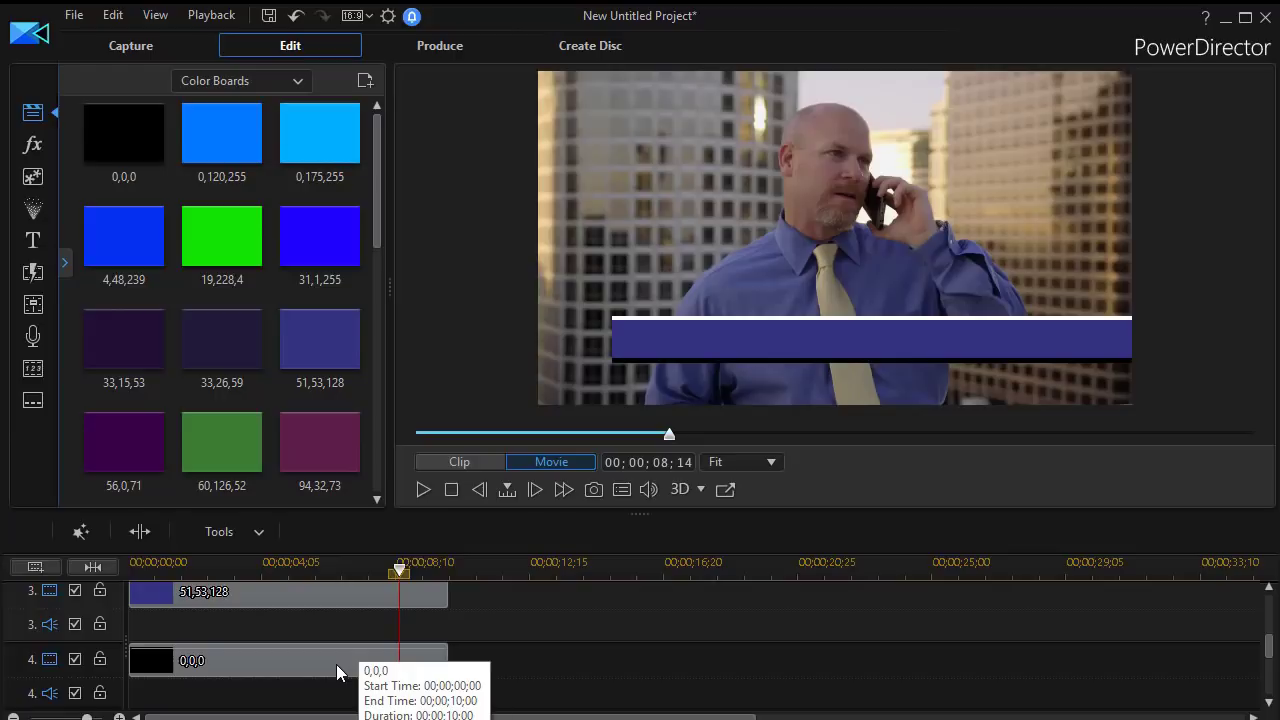
pyautogui.click(284, 593)
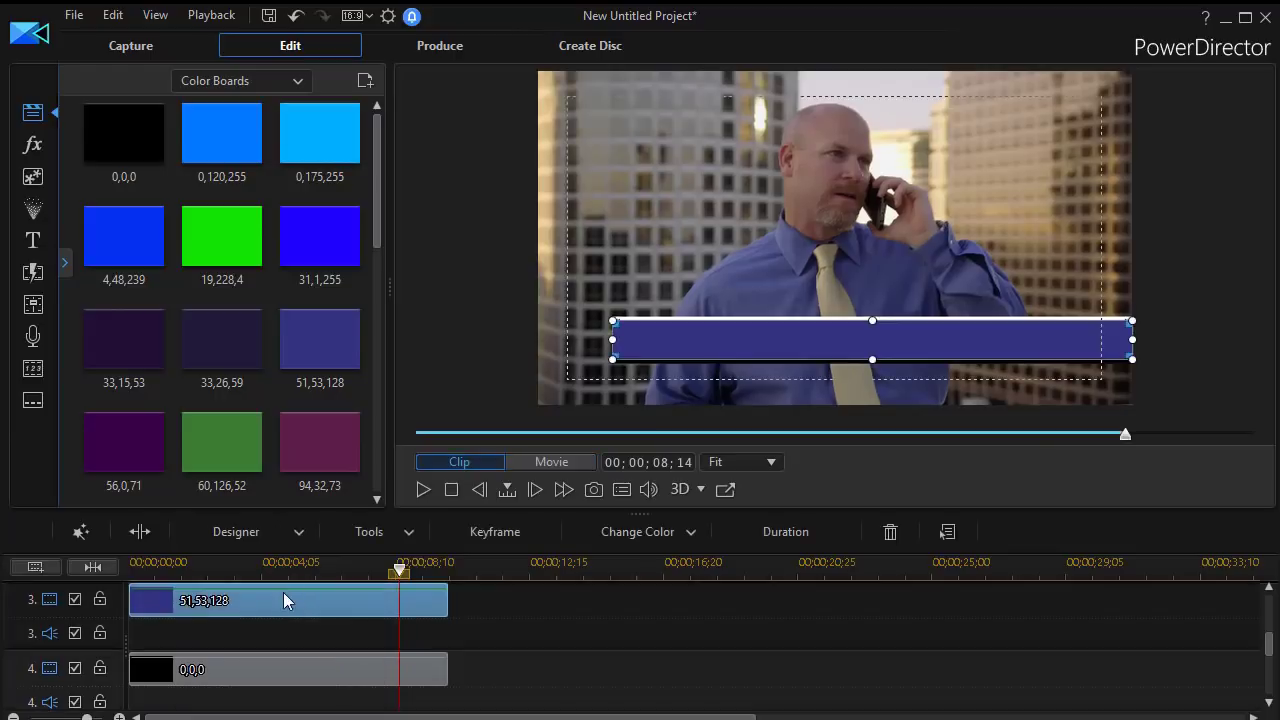
# Add a Position keyframe to the 51,53,128 blue bar at 00;23, then return to the clip start
pyautogui.doubleClick(284, 594)
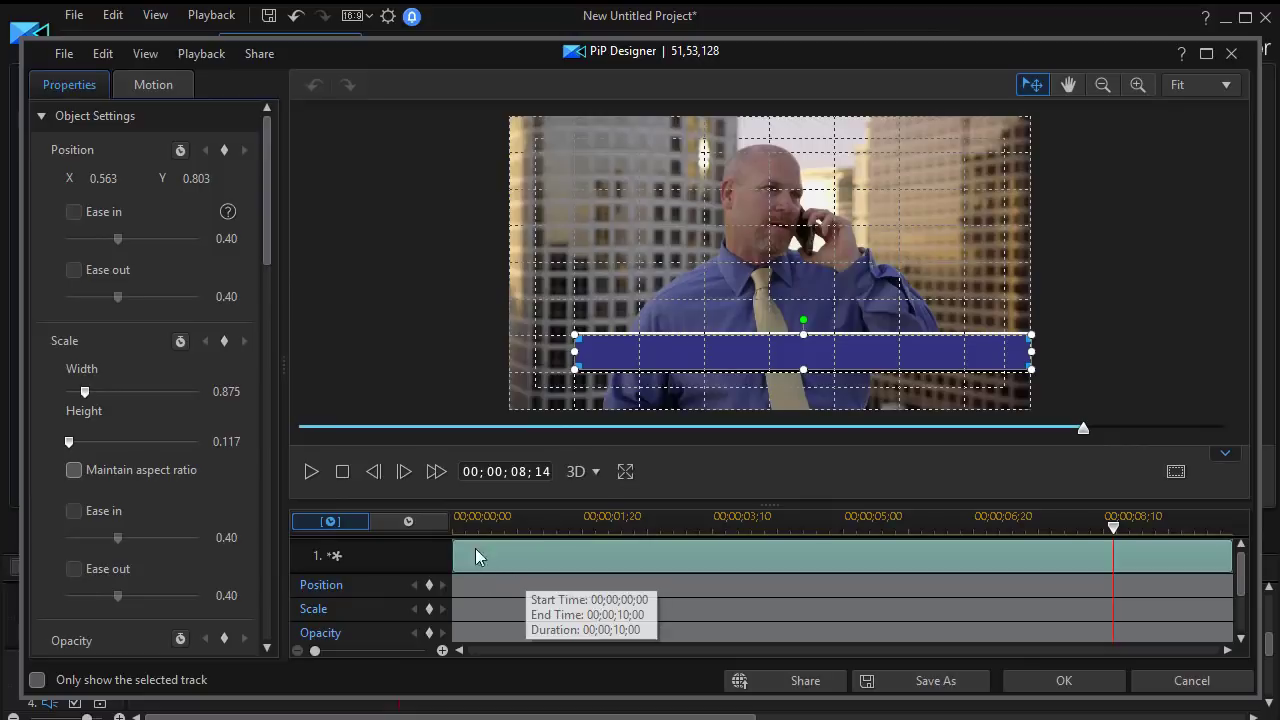
pyautogui.moveTo(538, 518); pyautogui.dragTo(531, 518)
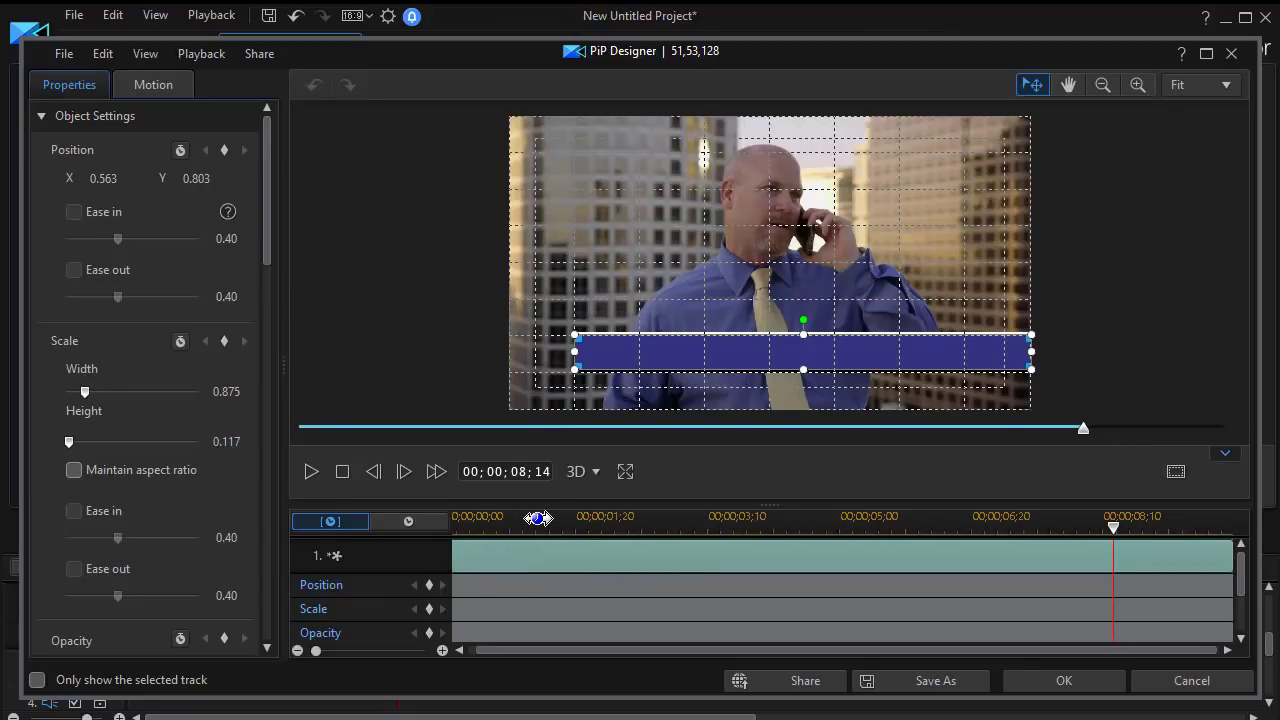
pyautogui.click(531, 523)
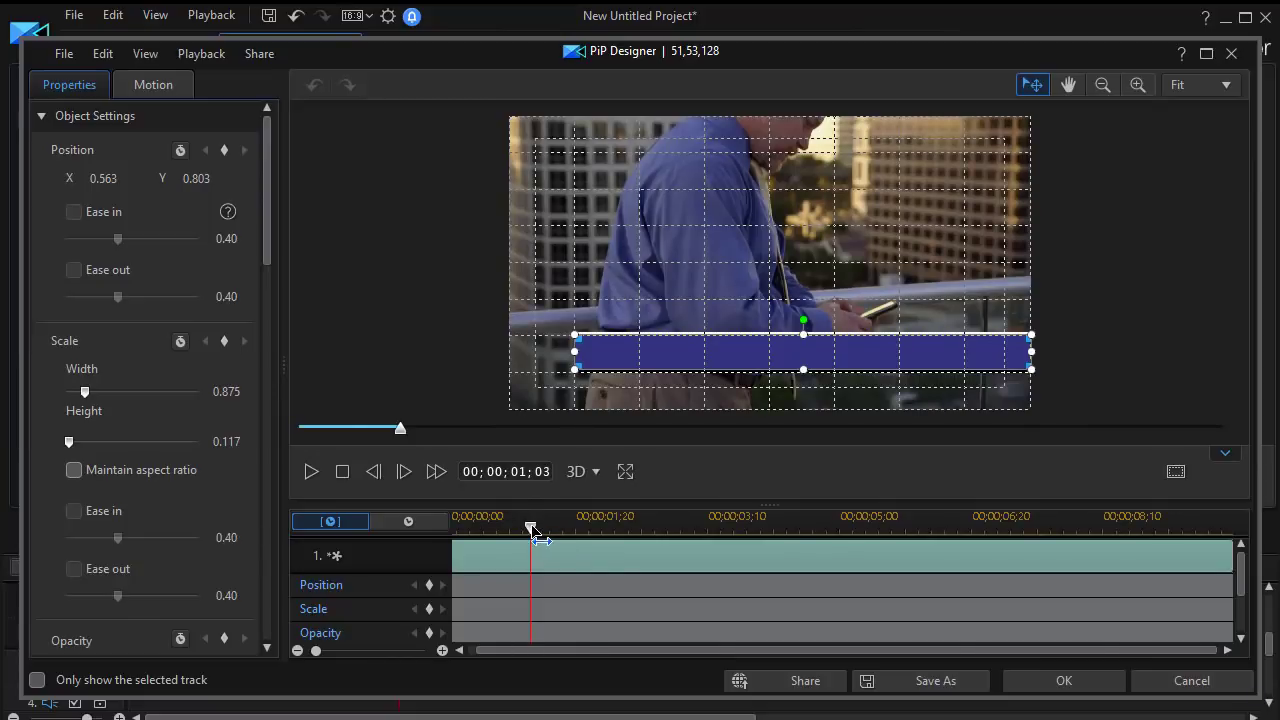
pyautogui.moveTo(529, 527); pyautogui.dragTo(504, 527)
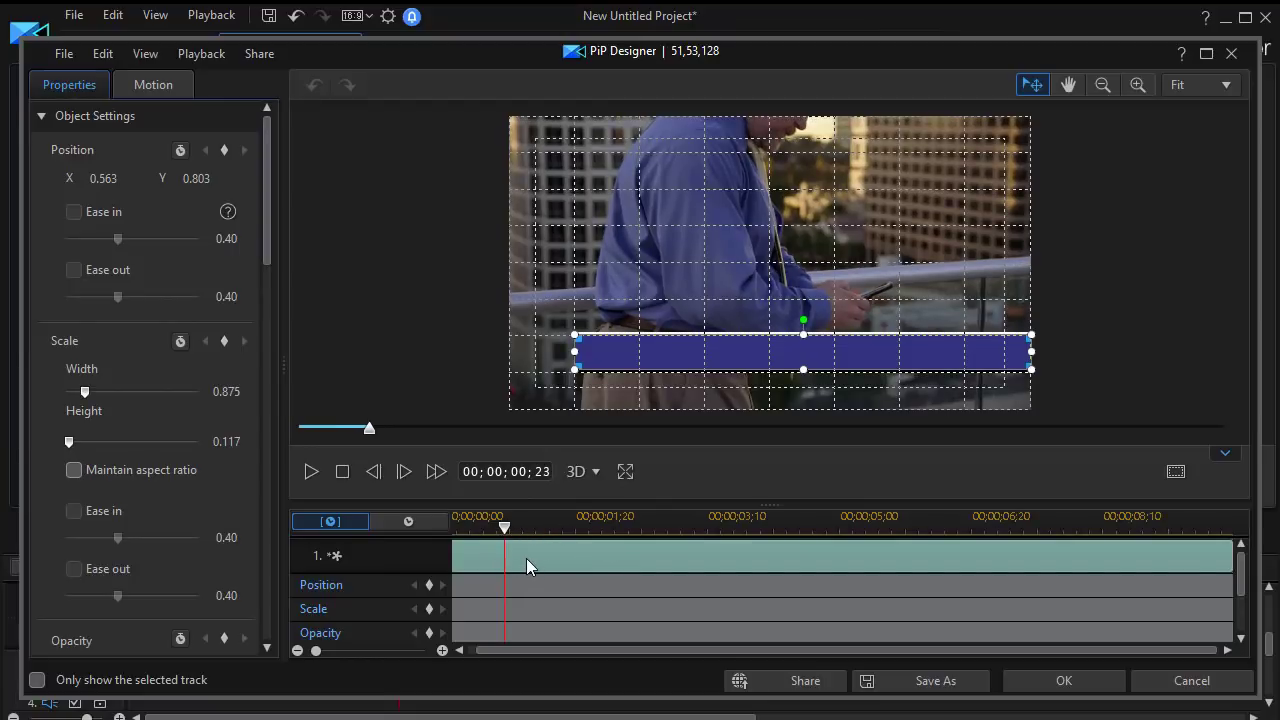
pyautogui.click(430, 586)
pyautogui.moveTo(507, 535); pyautogui.dragTo(414, 556)
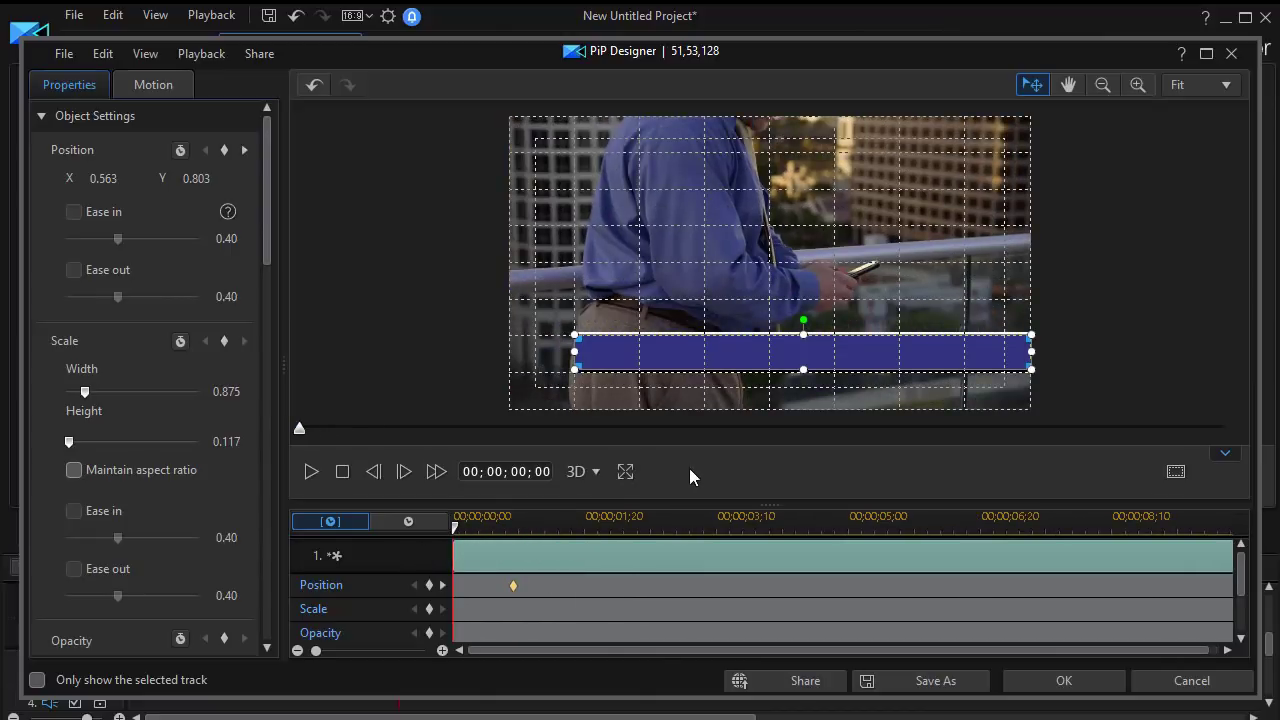
# Keyframe the blue bar at 00;00 shifted fully off-frame right, and apply the slide-in animation
pyautogui.click(430, 586)
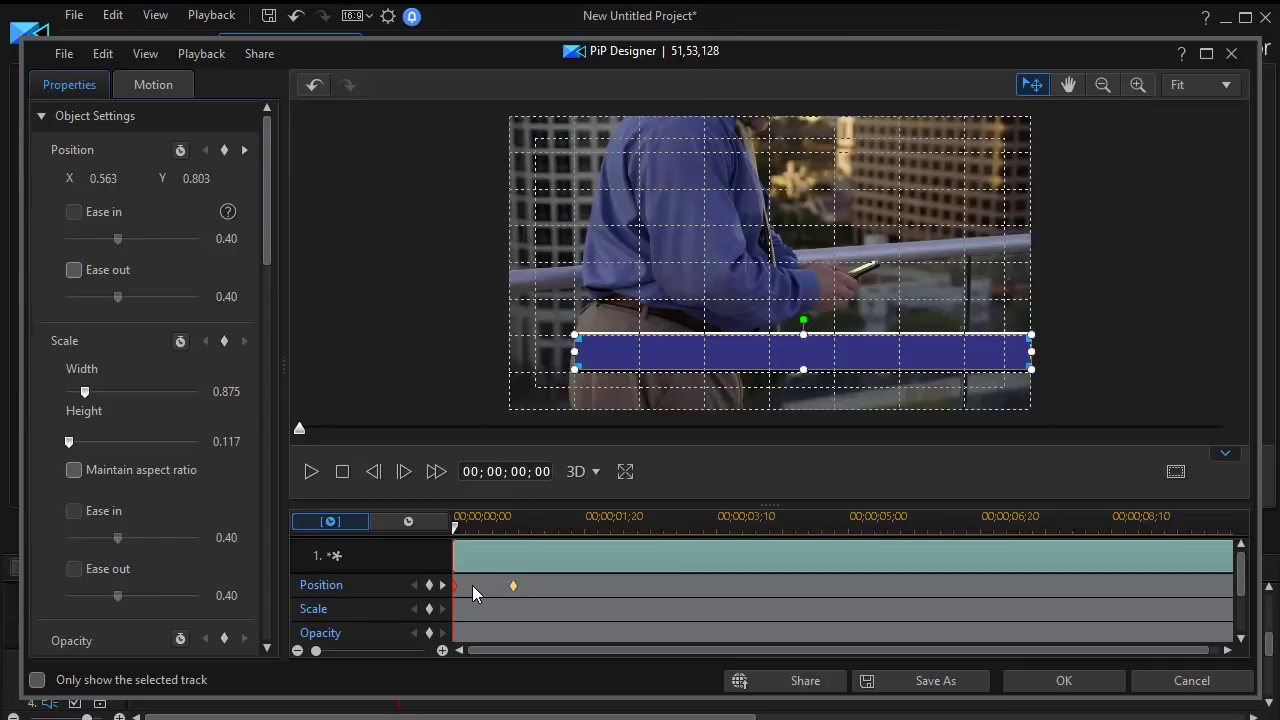
pyautogui.press('Right')
pyautogui.press('Right')
pyautogui.press('Right')
pyautogui.press('Right')
pyautogui.press('Right')
pyautogui.press('Right')
pyautogui.press('Right')
pyautogui.press('Right')
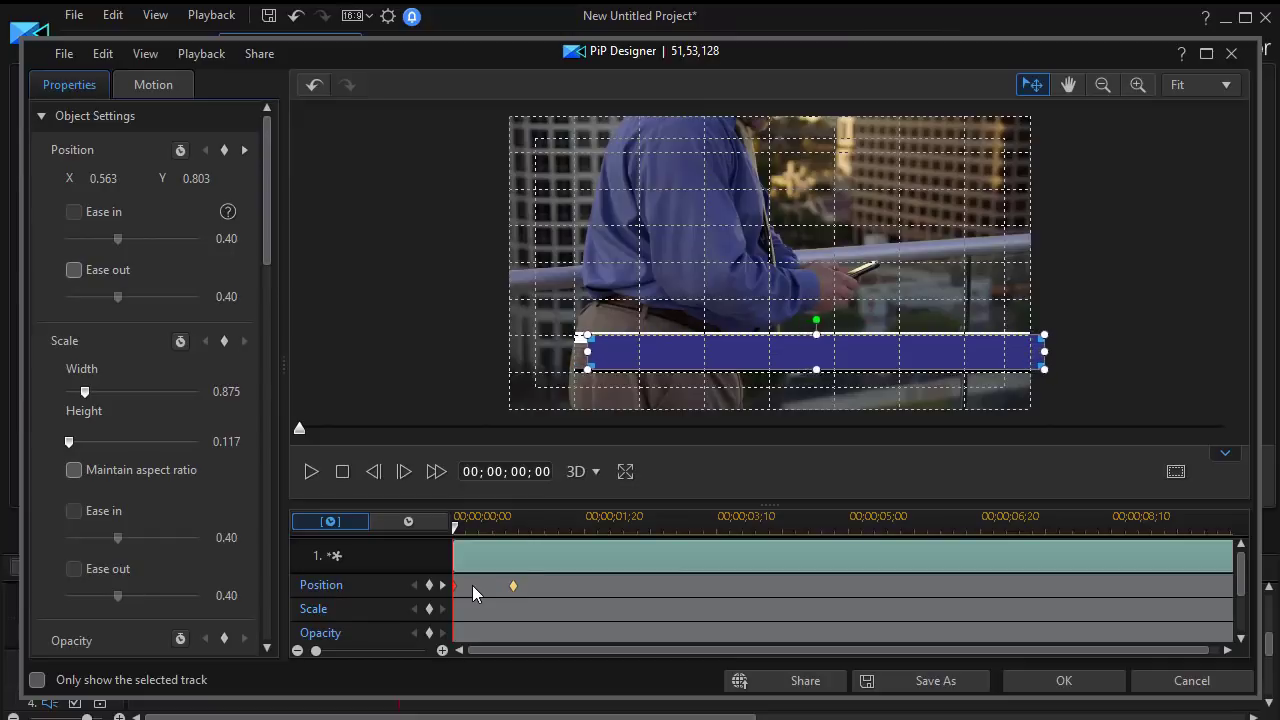
pyautogui.press('Right')
pyautogui.press('Right')
pyautogui.press('Right')
pyautogui.press('Right')
pyautogui.press('Right')
pyautogui.press('Right')
pyautogui.press('Right')
pyautogui.press('Right')
pyautogui.press('Right')
pyautogui.press('Right')
pyautogui.press('Right')
pyautogui.press('Right')
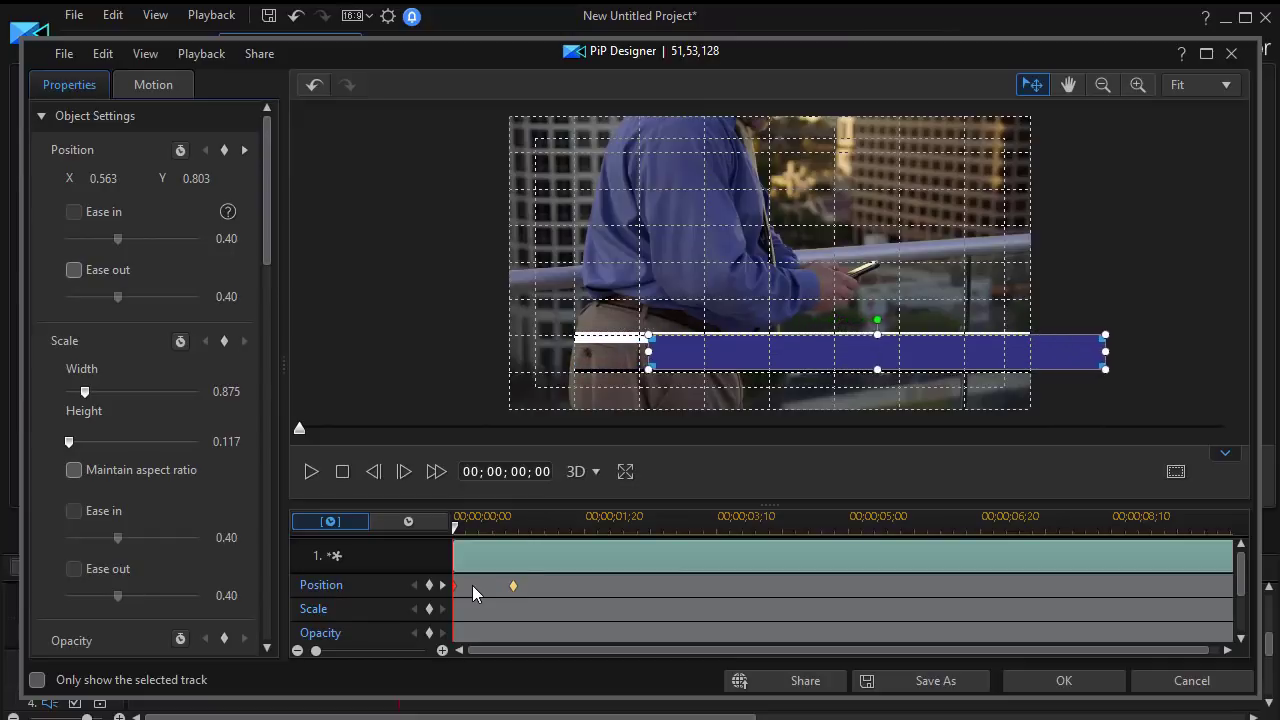
pyautogui.press('Right')
pyautogui.press('Right')
pyautogui.press('Right')
pyautogui.press('Right')
pyautogui.press('Right')
pyautogui.press('Right')
pyautogui.press('Right')
pyautogui.press('Right')
pyautogui.press('Right')
pyautogui.press('Right')
pyautogui.press('Right')
pyautogui.press('Right')
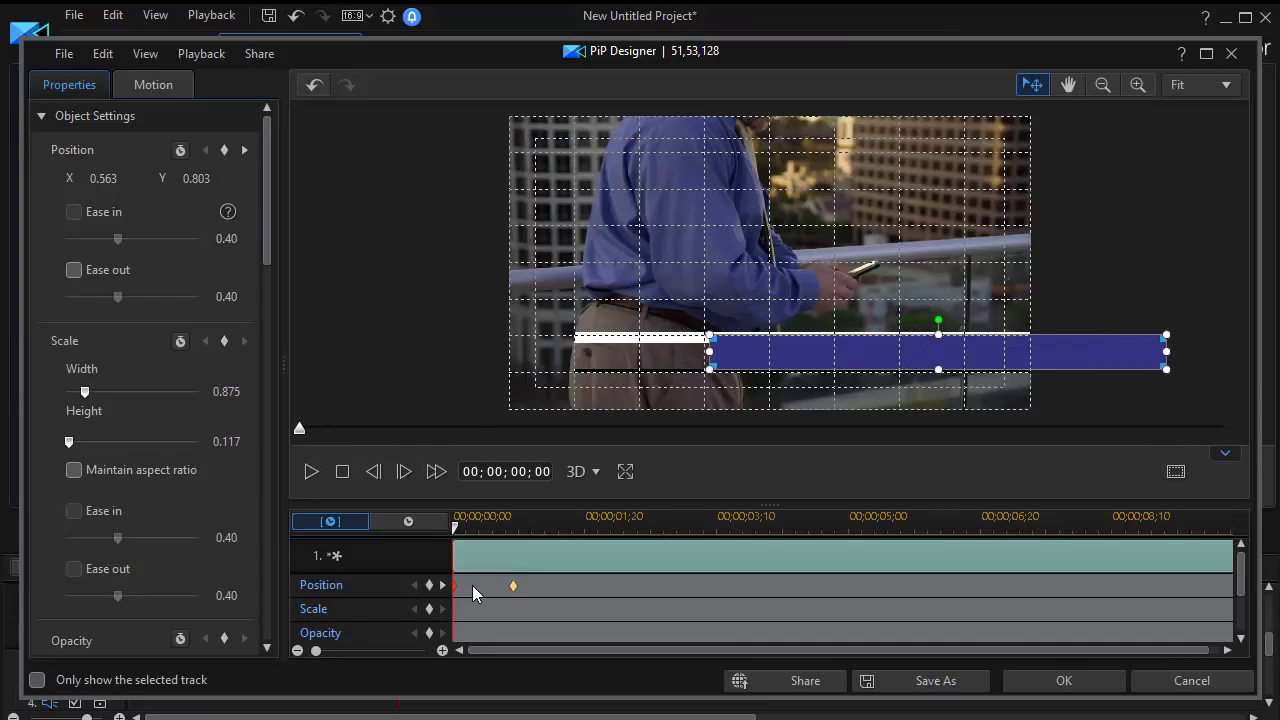
pyautogui.press('Right')
pyautogui.press('Right')
pyautogui.press('Right')
pyautogui.press('Right')
pyautogui.press('Right')
pyautogui.press('Right')
pyautogui.press('Right')
pyautogui.press('Right')
pyautogui.press('Right')
pyautogui.press('Right')
pyautogui.press('Right')
pyautogui.press('Right')
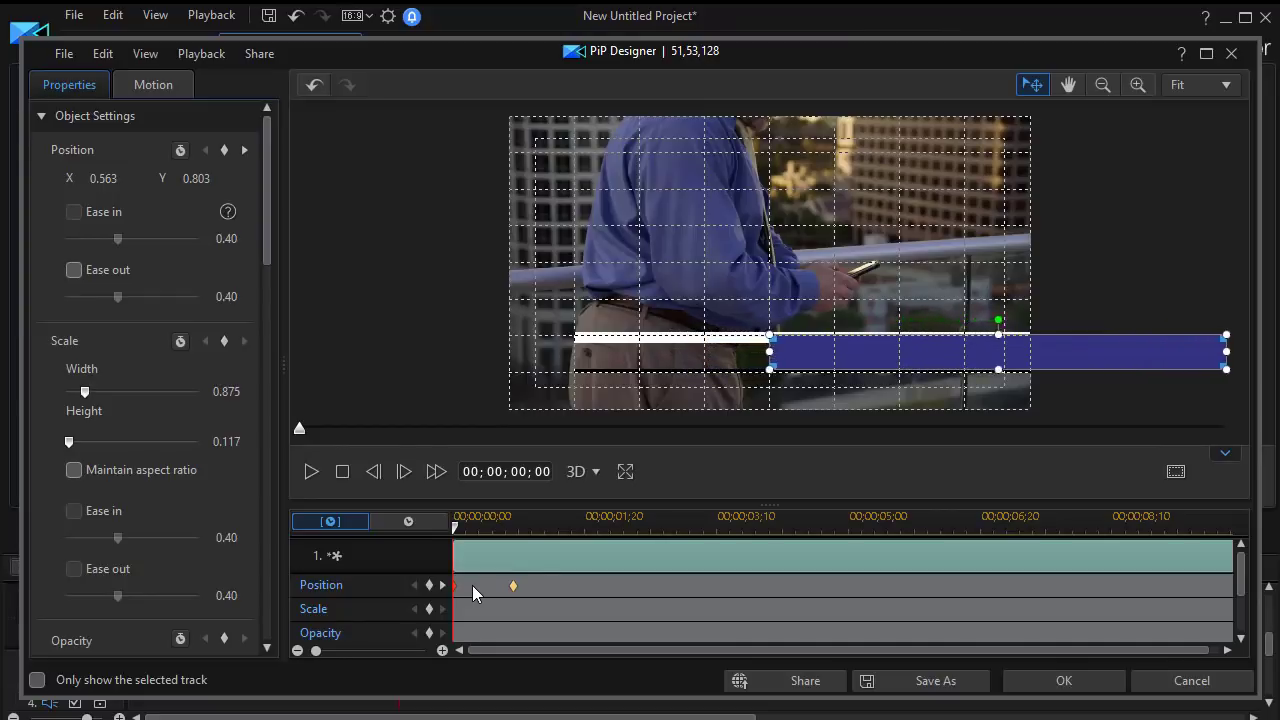
pyautogui.press('Right')
pyautogui.press('Right')
pyautogui.press('Right')
pyautogui.press('Right')
pyautogui.press('Right')
pyautogui.press('Right')
pyautogui.press('Right')
pyautogui.press('Right')
pyautogui.press('Right')
pyautogui.press('Right')
pyautogui.press('Right')
pyautogui.press('Right')
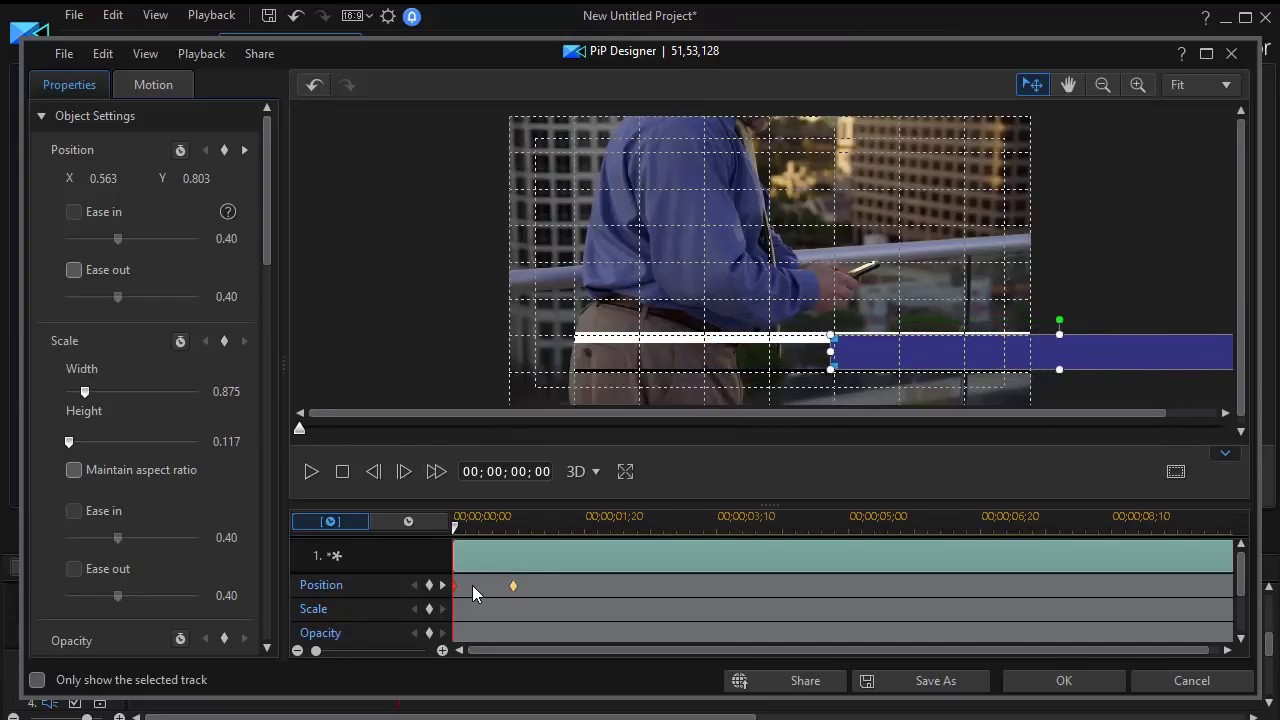
pyautogui.press('Right')
pyautogui.press('Right')
pyautogui.press('Right')
pyautogui.press('Right')
pyautogui.press('Right')
pyautogui.press('Right')
pyautogui.press('Right')
pyautogui.press('Right')
pyautogui.press('Right')
pyautogui.press('Right')
pyautogui.press('Right')
pyautogui.press('Right')
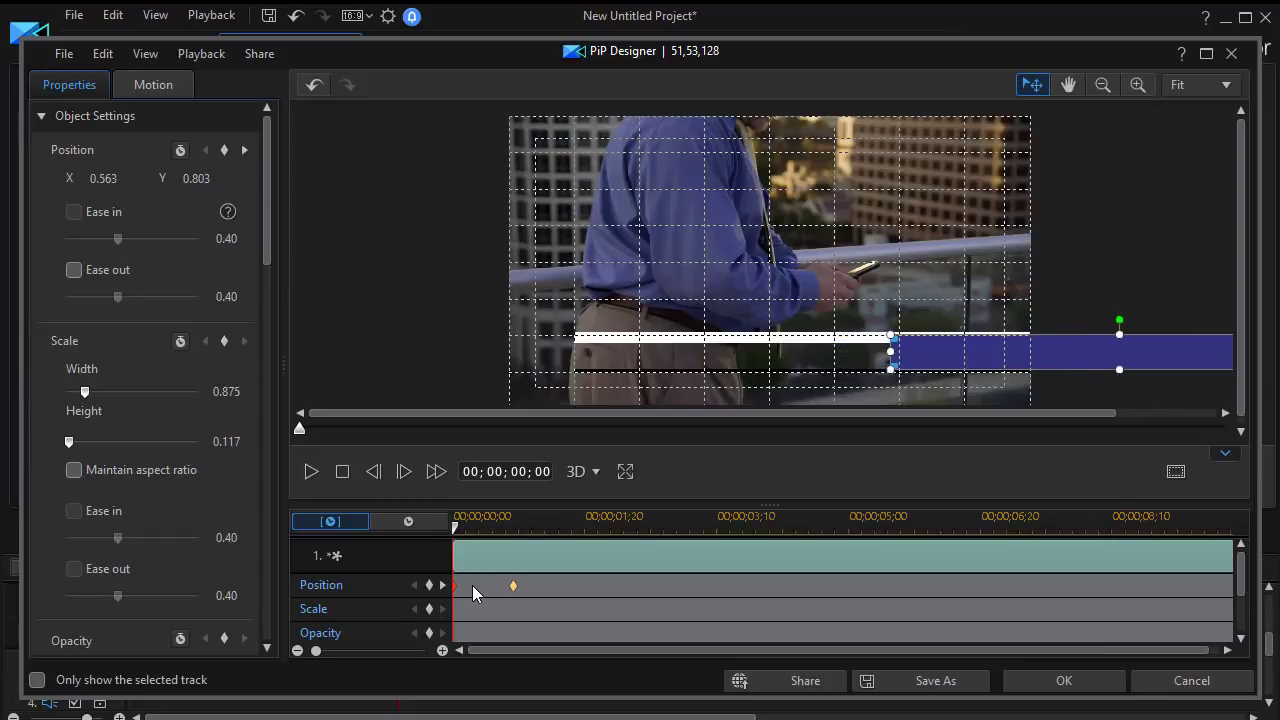
pyautogui.press('Right')
pyautogui.press('Right')
pyautogui.press('Right')
pyautogui.press('Right')
pyautogui.press('Right')
pyautogui.press('Right')
pyautogui.press('Right')
pyautogui.press('Right')
pyautogui.press('Right')
pyautogui.press('Right')
pyautogui.press('Right')
pyautogui.press('Right')
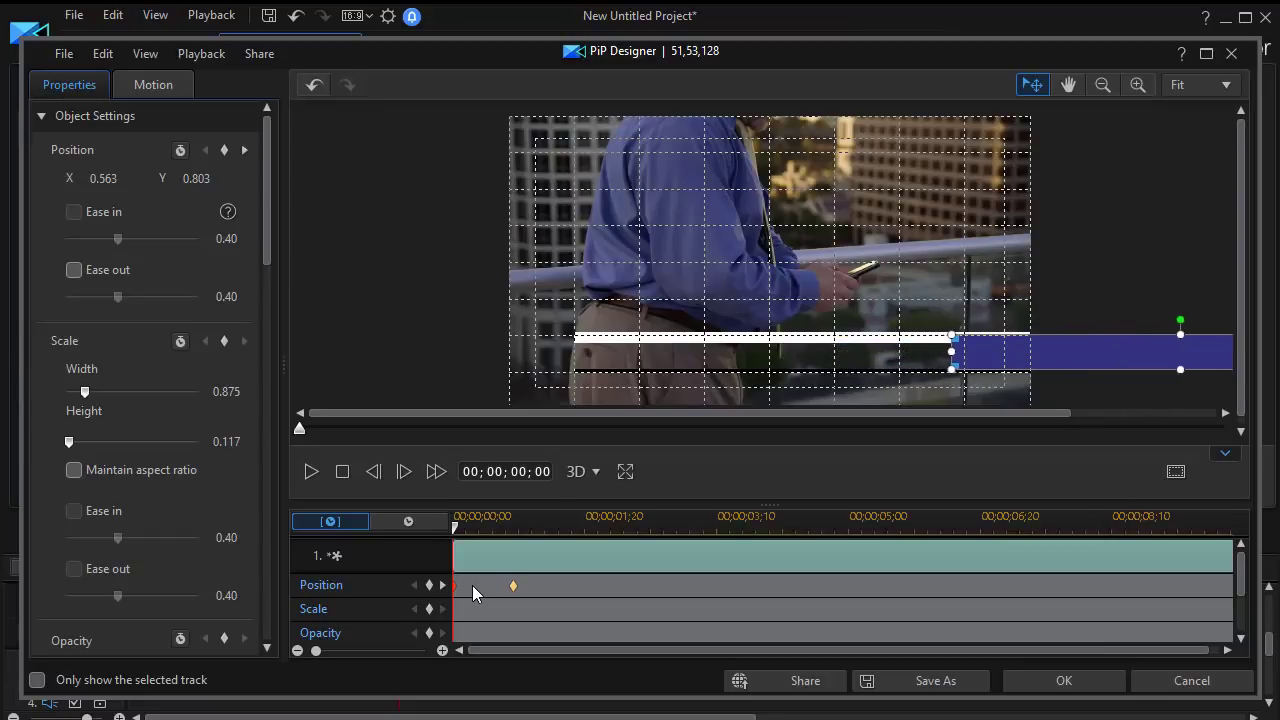
pyautogui.press('Right')
pyautogui.press('Right')
pyautogui.press('Right')
pyautogui.press('Right')
pyautogui.press('Right')
pyautogui.press('Right')
pyautogui.press('Right')
pyautogui.press('Right')
pyautogui.press('Right')
pyautogui.press('Right')
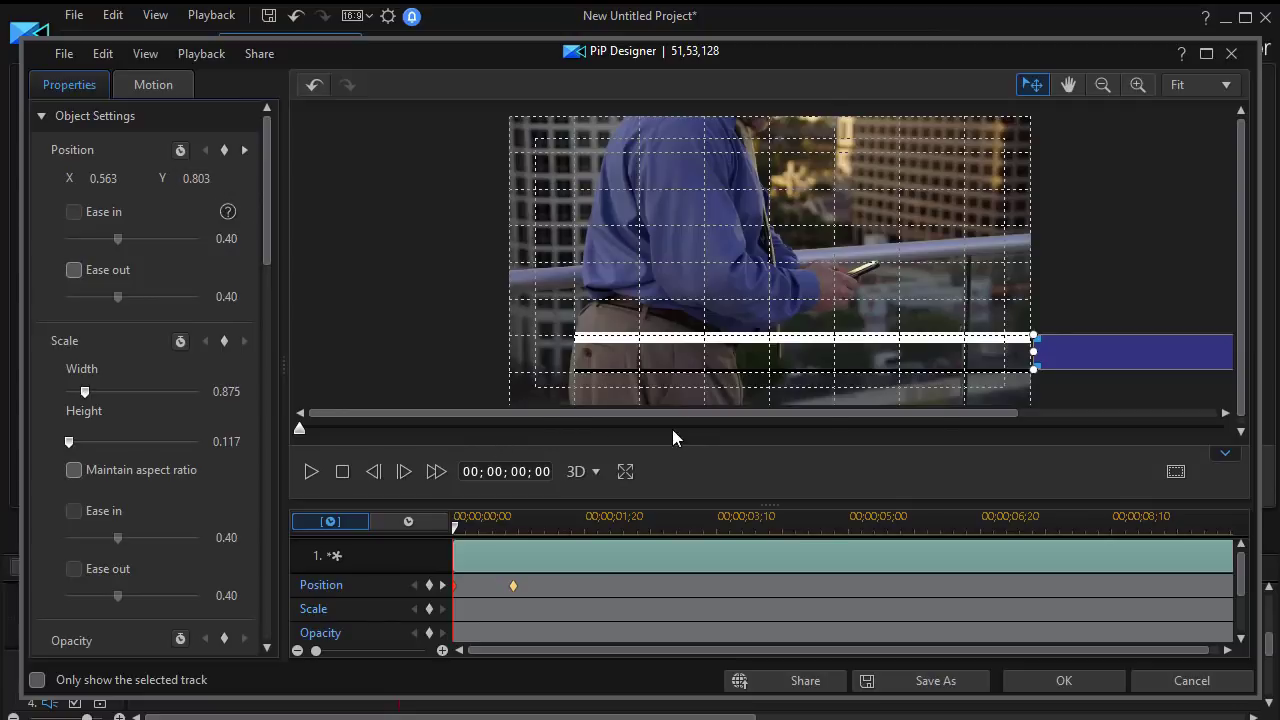
pyautogui.click(1066, 681)
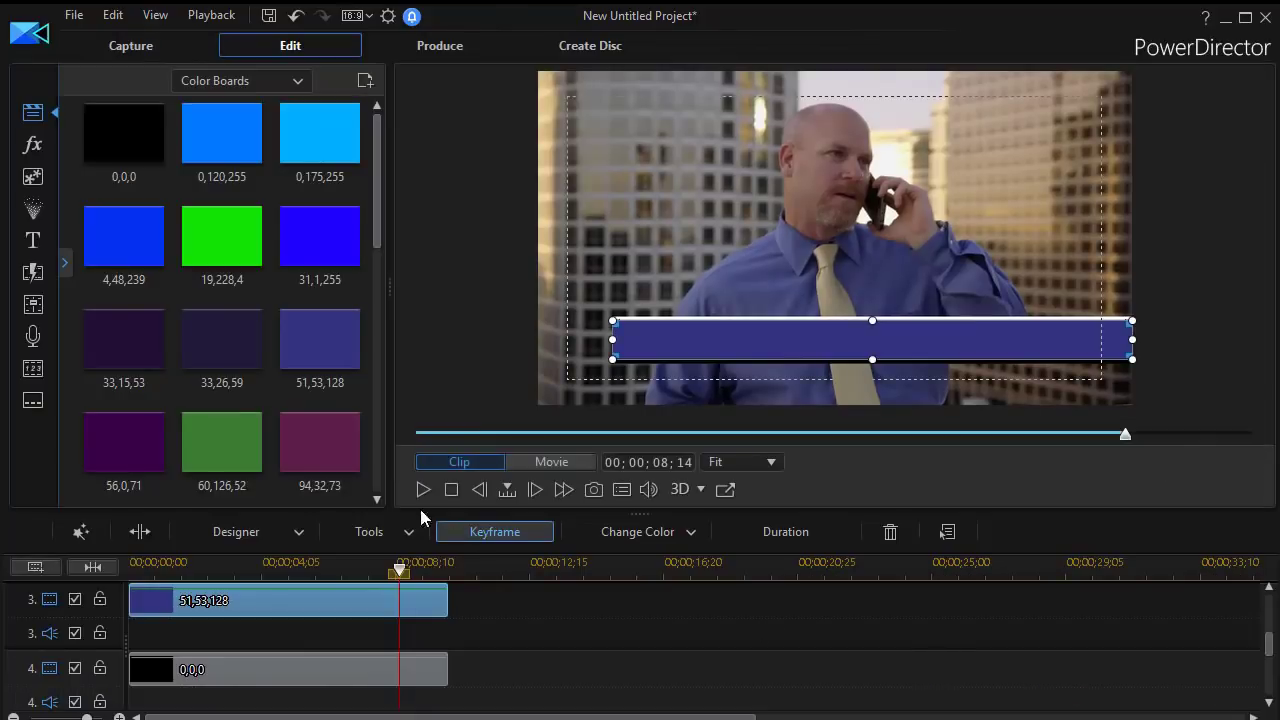
pyautogui.moveTo(400, 568); pyautogui.dragTo(10, 566)
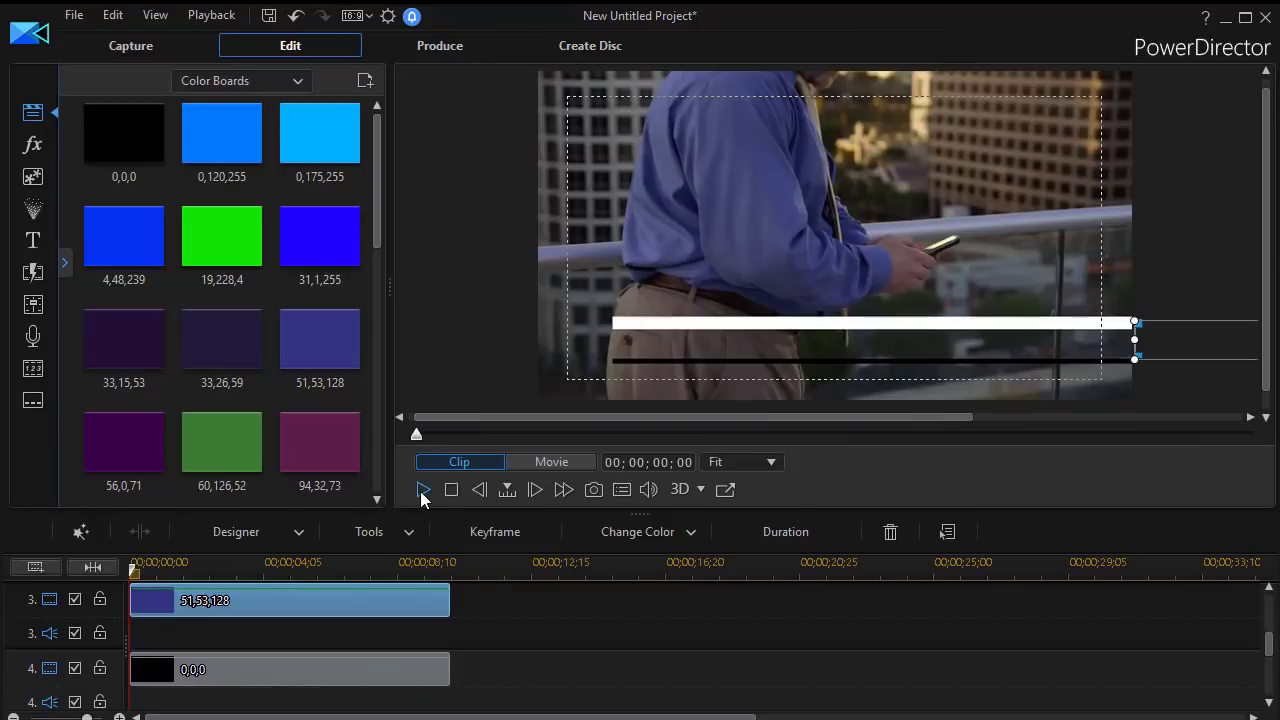
pyautogui.click(422, 490)
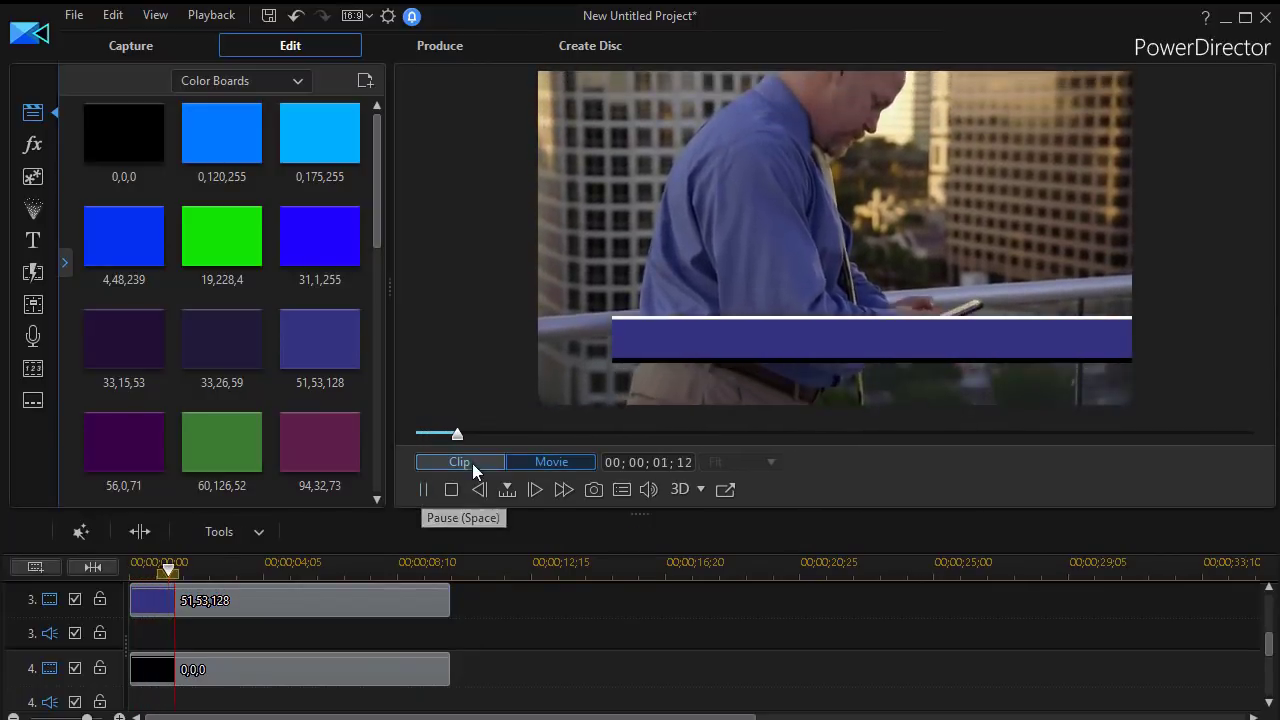
pyautogui.click(421, 492)
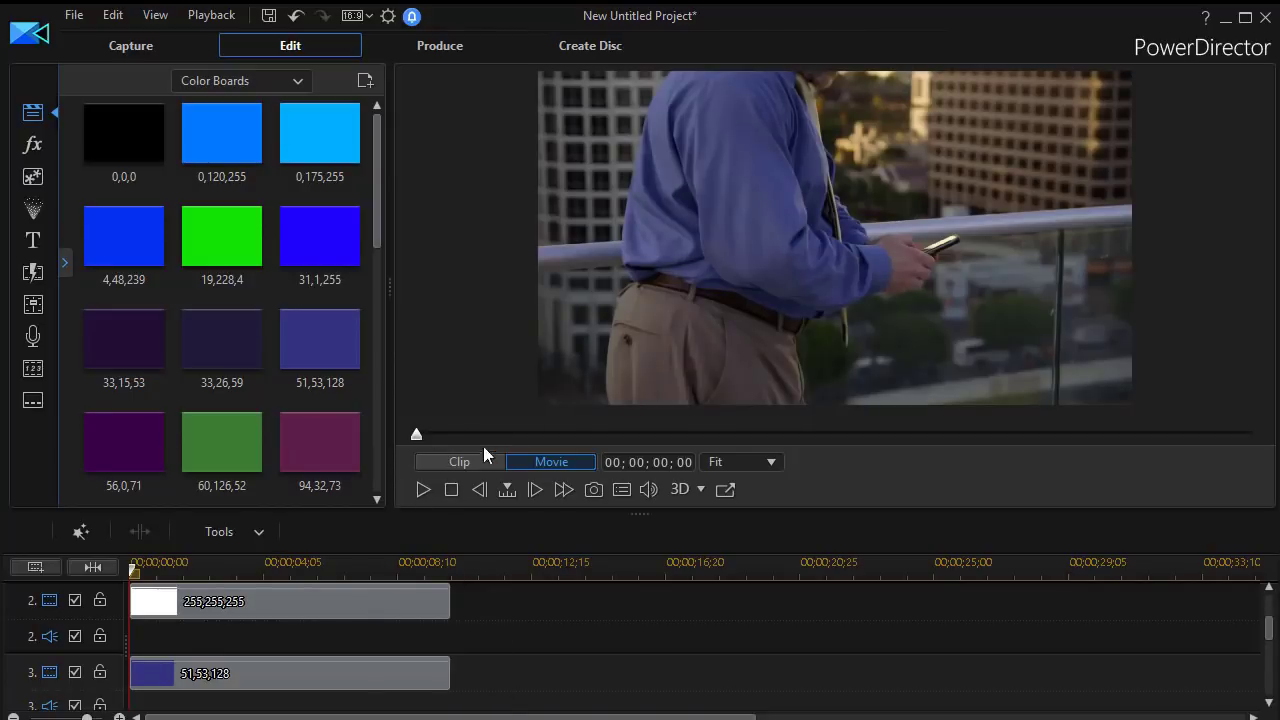
pyautogui.click(423, 490)
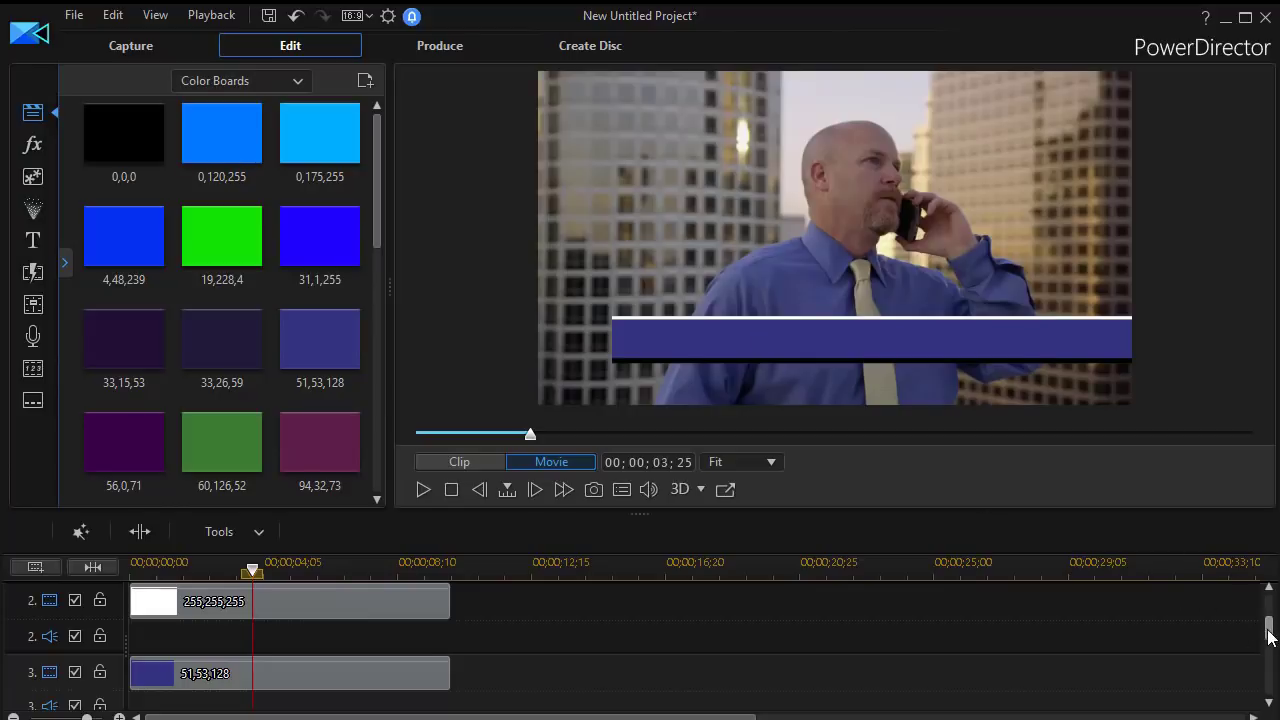
pyautogui.moveTo(1270, 636); pyautogui.dragTo(1270, 659)
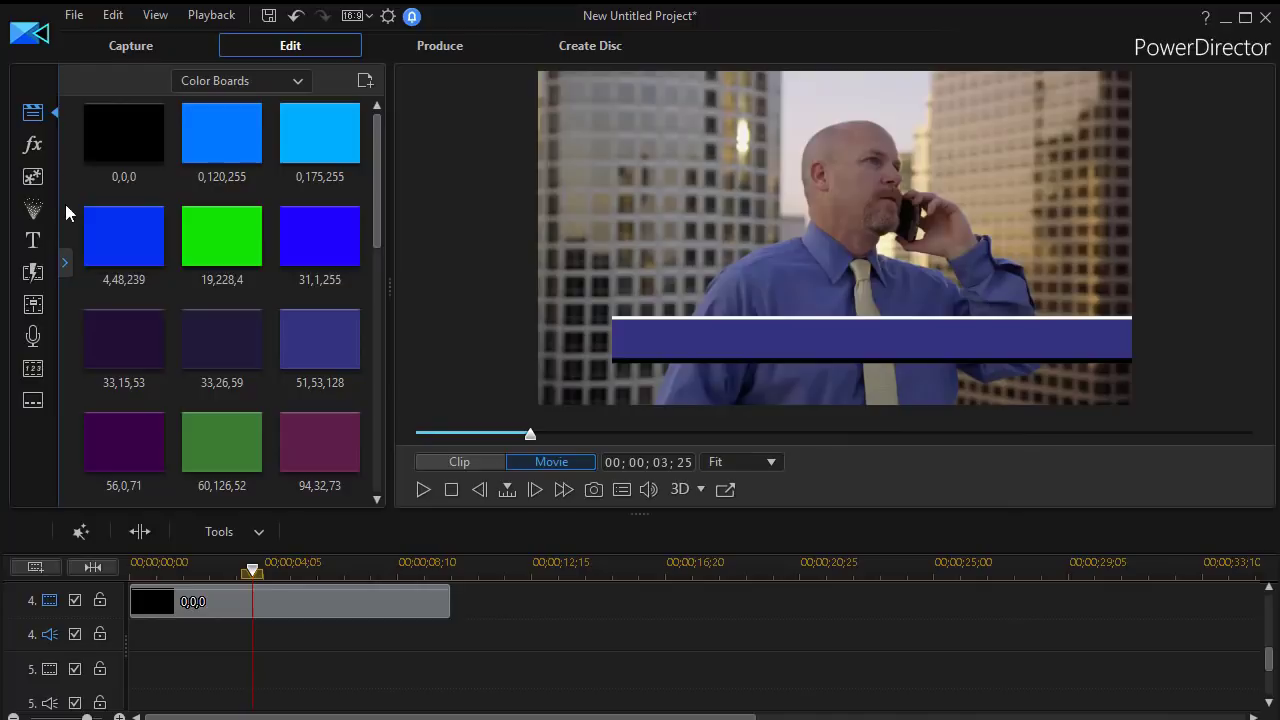
# Add the Default title template to track 5
pyautogui.click(33, 240)
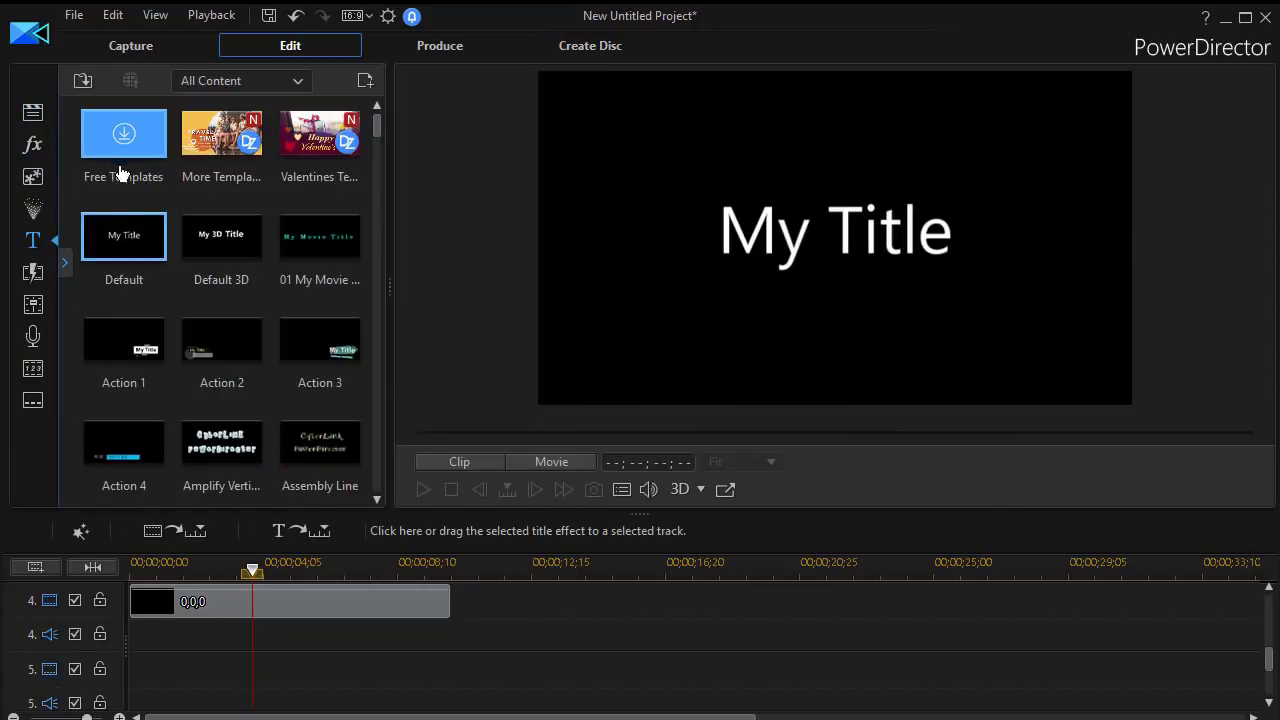
pyautogui.moveTo(126, 232); pyautogui.dragTo(96, 697)
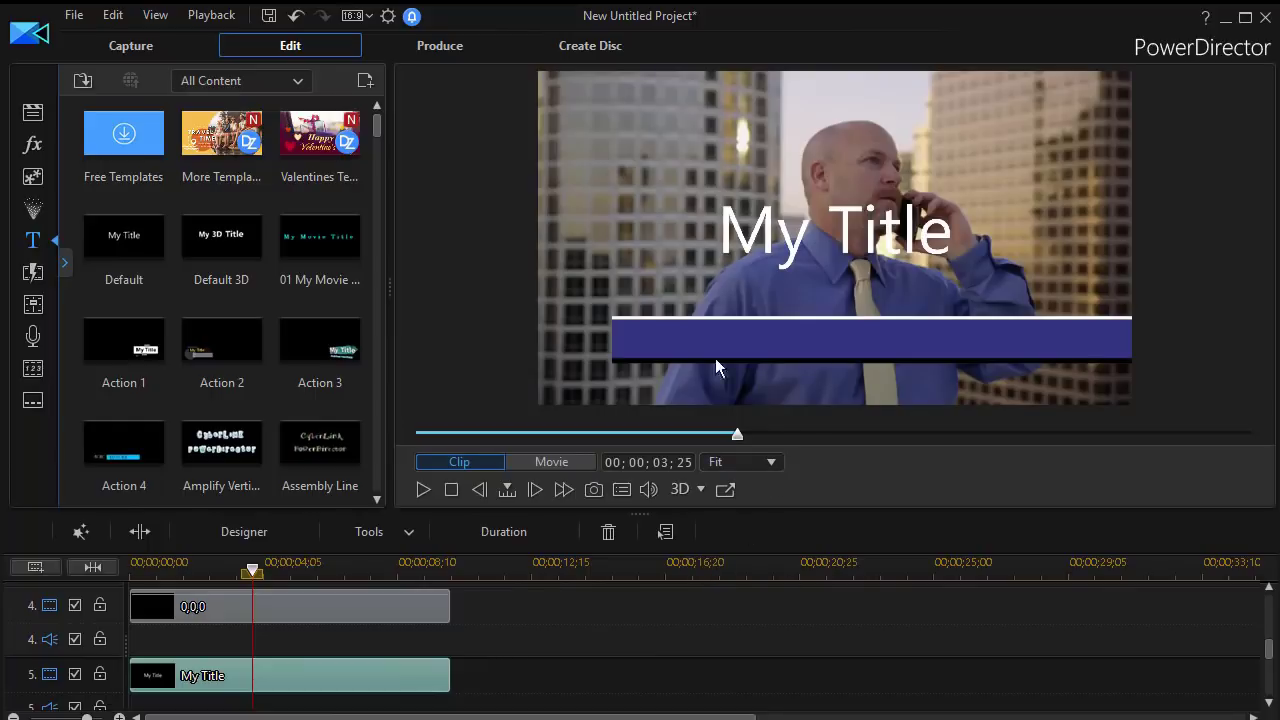
pyautogui.scroll(-1, 308, 680)
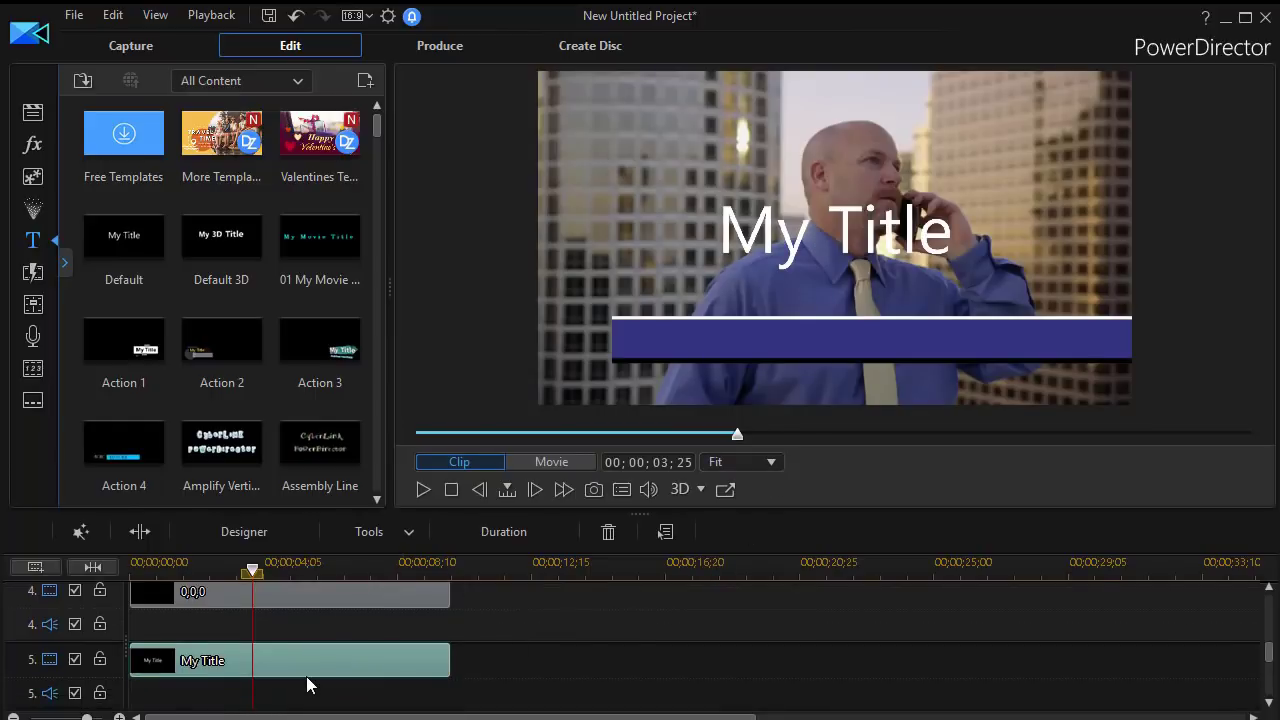
# Move the title text down onto the blue bar in Title Designer
pyautogui.doubleClick(307, 670)
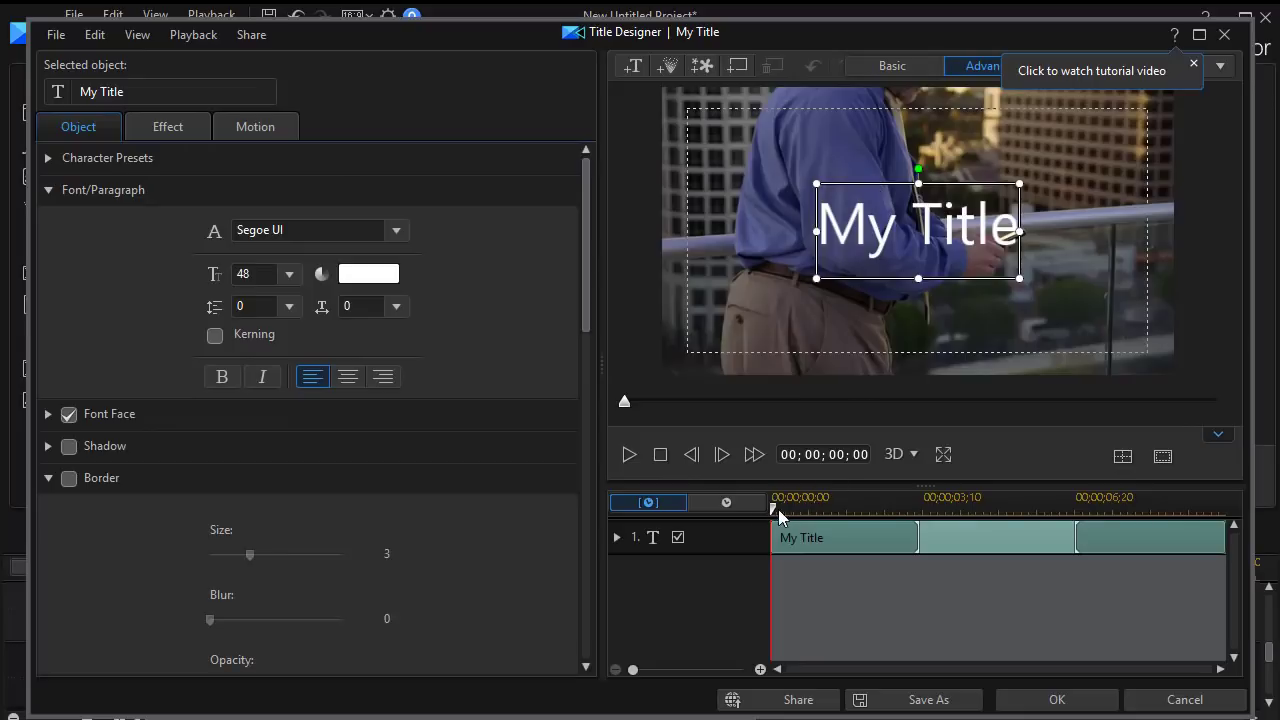
pyautogui.moveTo(776, 515); pyautogui.dragTo(940, 537)
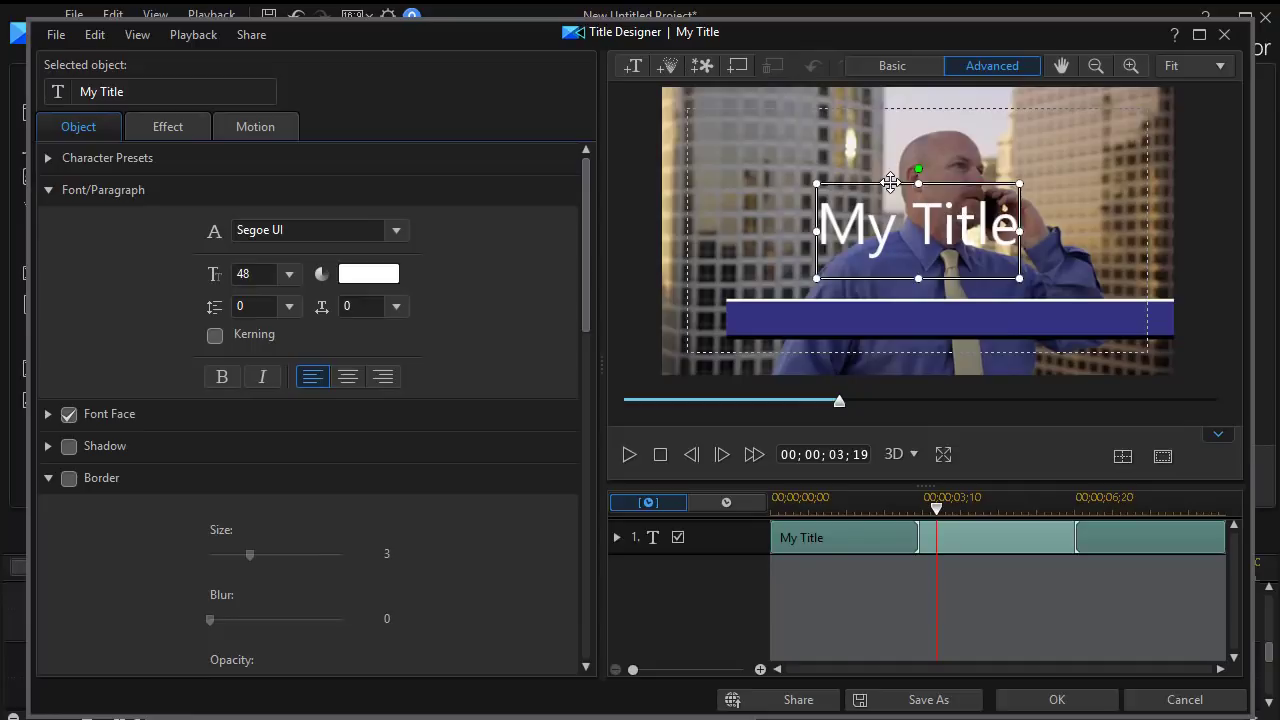
pyautogui.click(848, 279)
pyautogui.moveTo(848, 279); pyautogui.dragTo(834, 277)
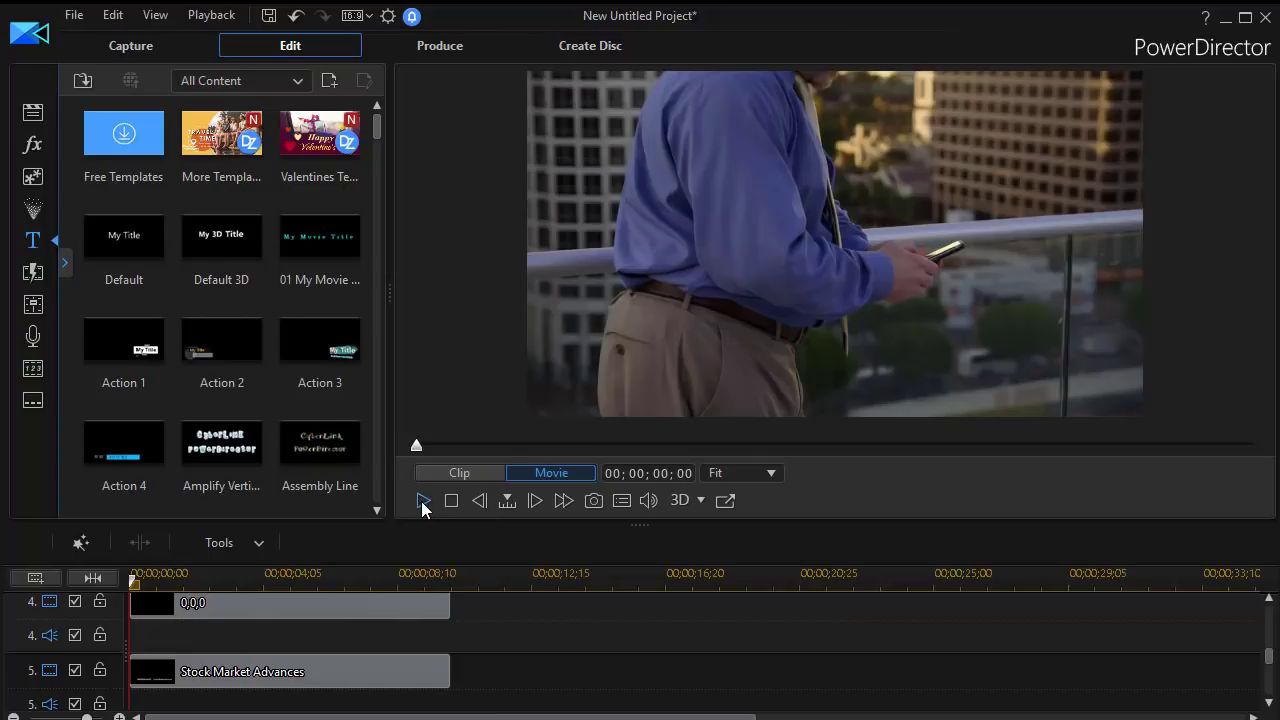
# Play the preview to check the new banner text, then pause it
pyautogui.click(421, 501)
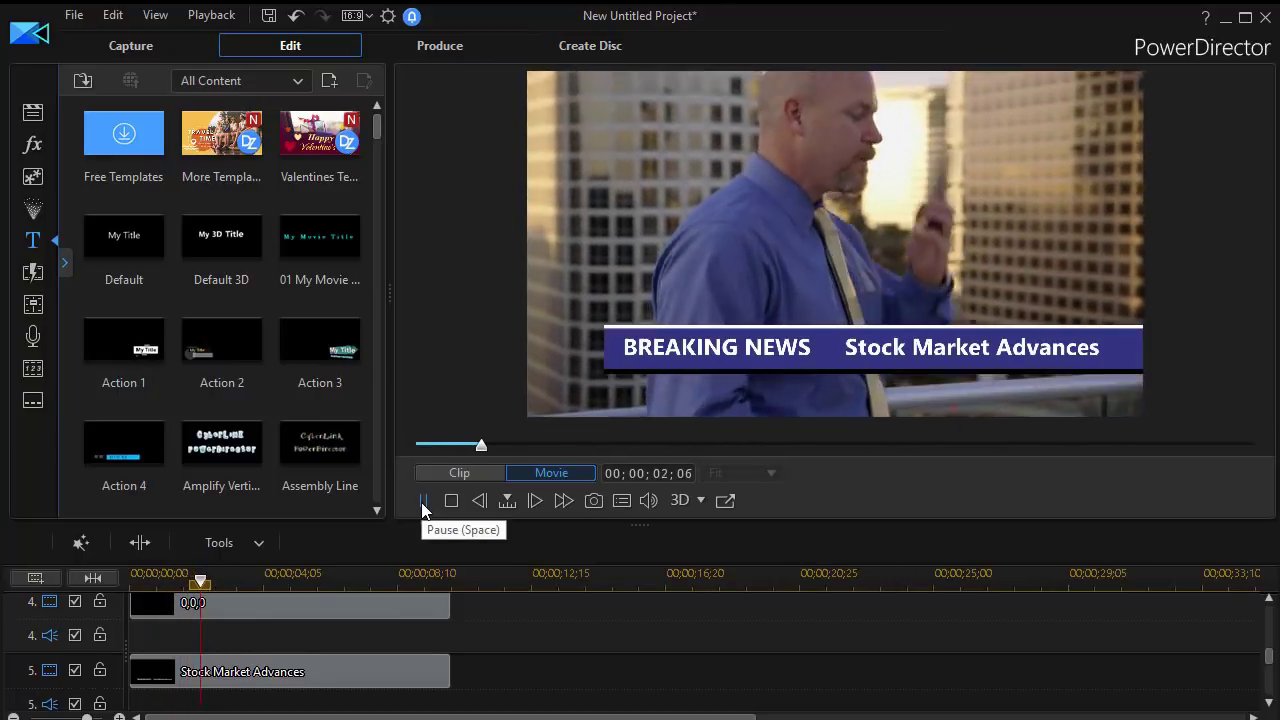
pyautogui.click(421, 502)
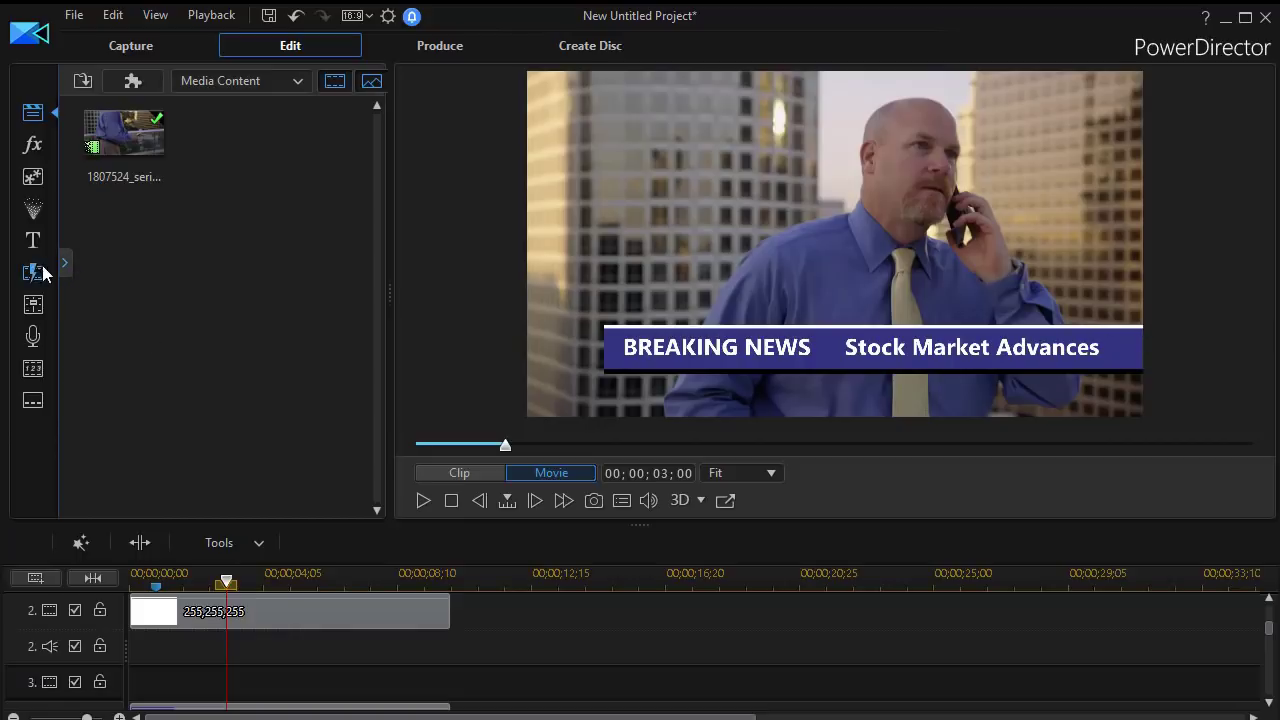
# Drop Lens Flare 3 from PiP Objects onto track 3 and stretch it to the bars' end
pyautogui.click(33, 177)
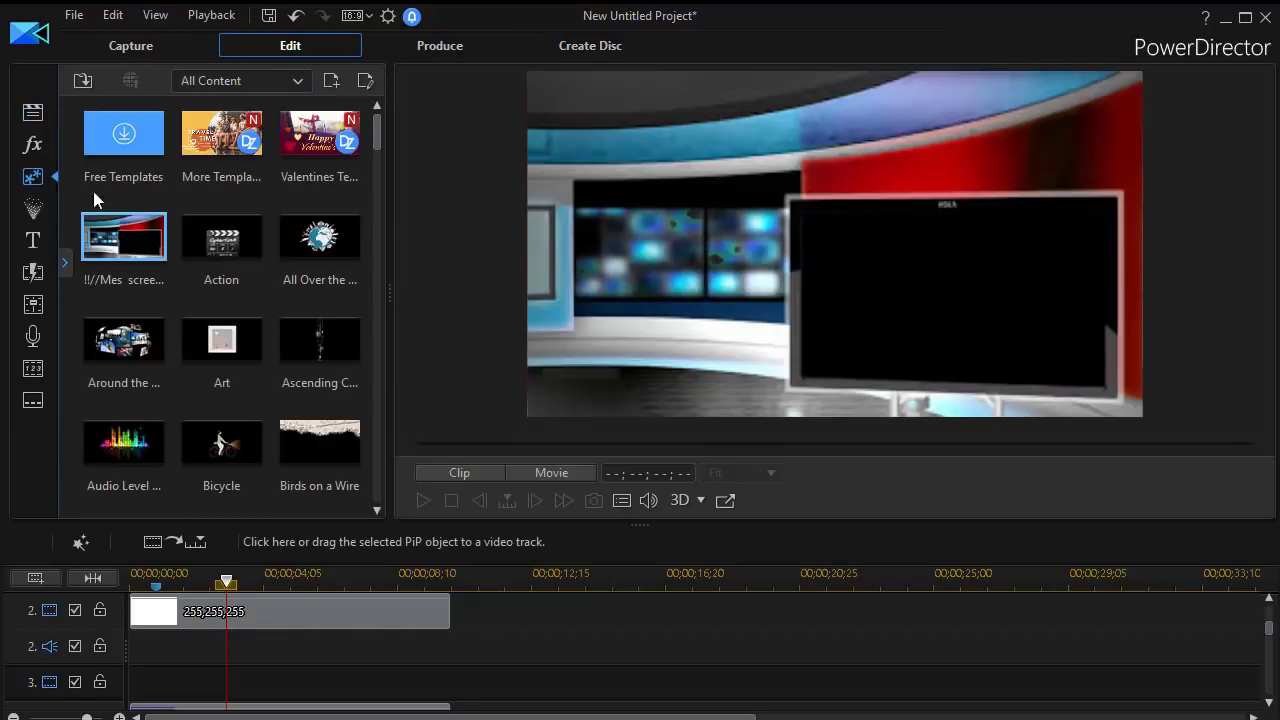
pyautogui.moveTo(372, 148); pyautogui.dragTo(378, 314)
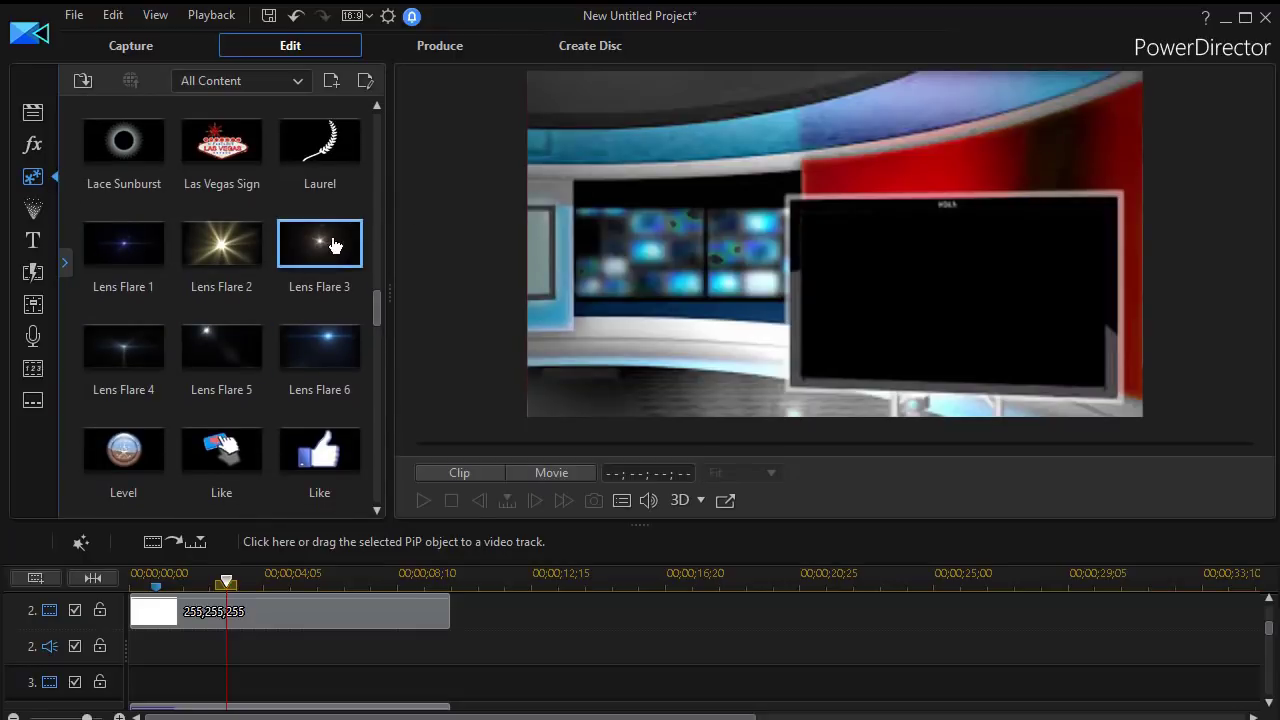
pyautogui.moveTo(327, 249); pyautogui.dragTo(167, 692)
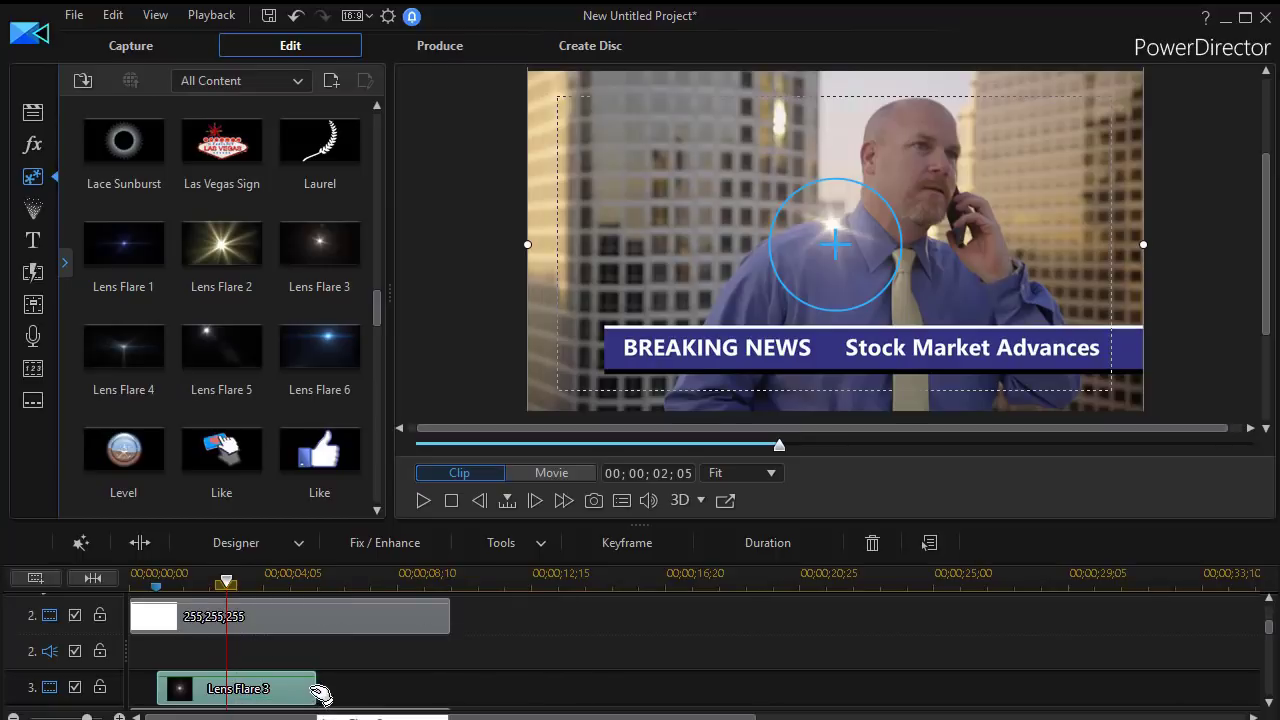
pyautogui.moveTo(316, 690); pyautogui.dragTo(447, 685)
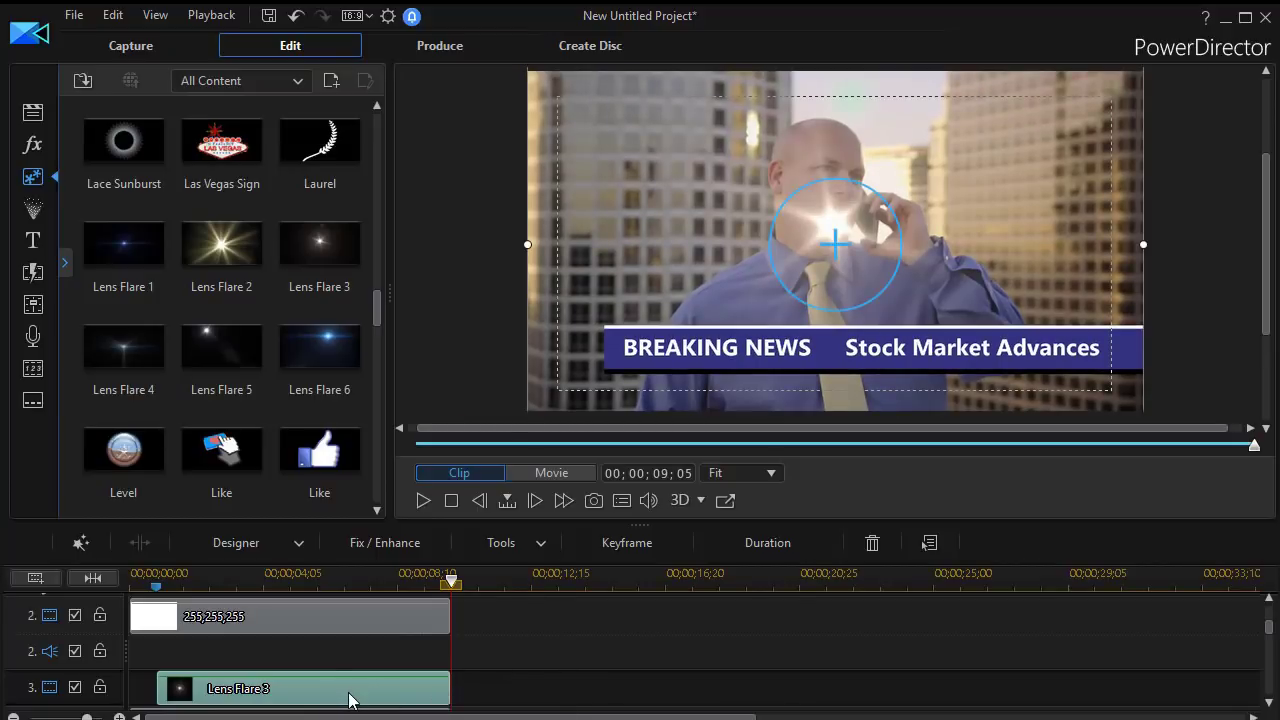
pyautogui.doubleClick(352, 694)
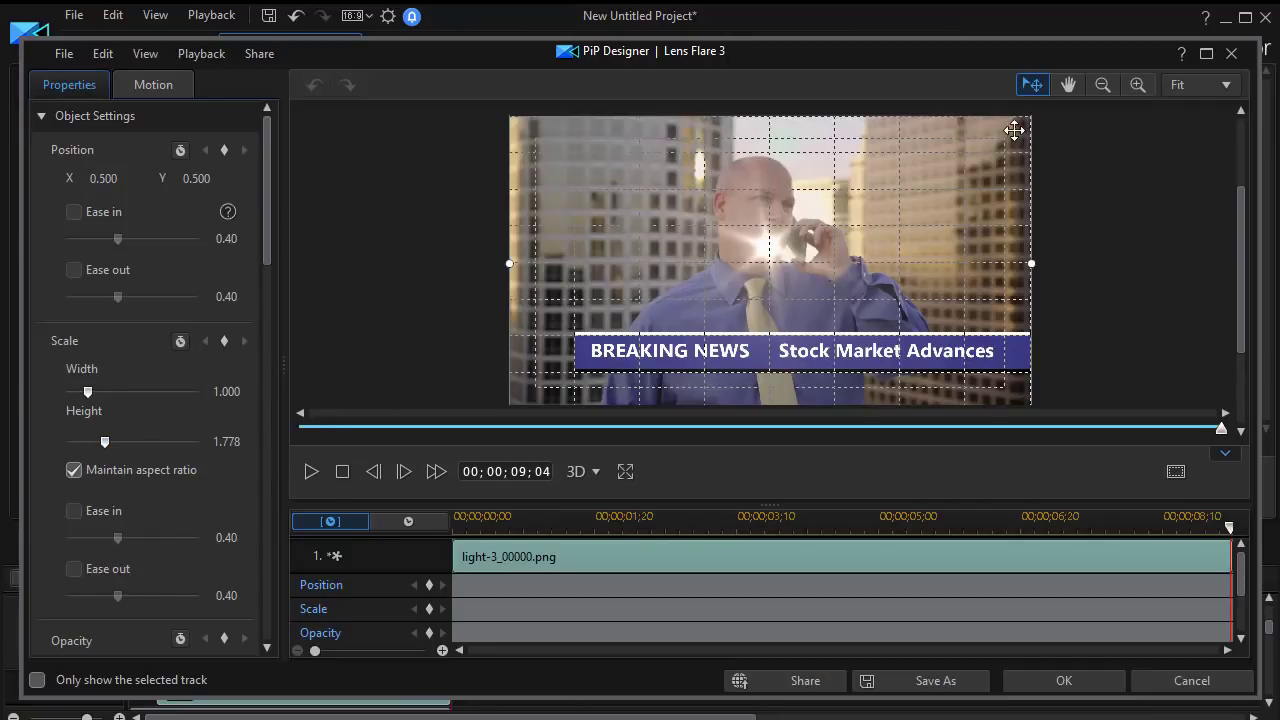
# Shrink the lens flare and keyframe its starting position at the banner's left end
pyautogui.moveTo(1032, 330); pyautogui.dragTo(617, 344)
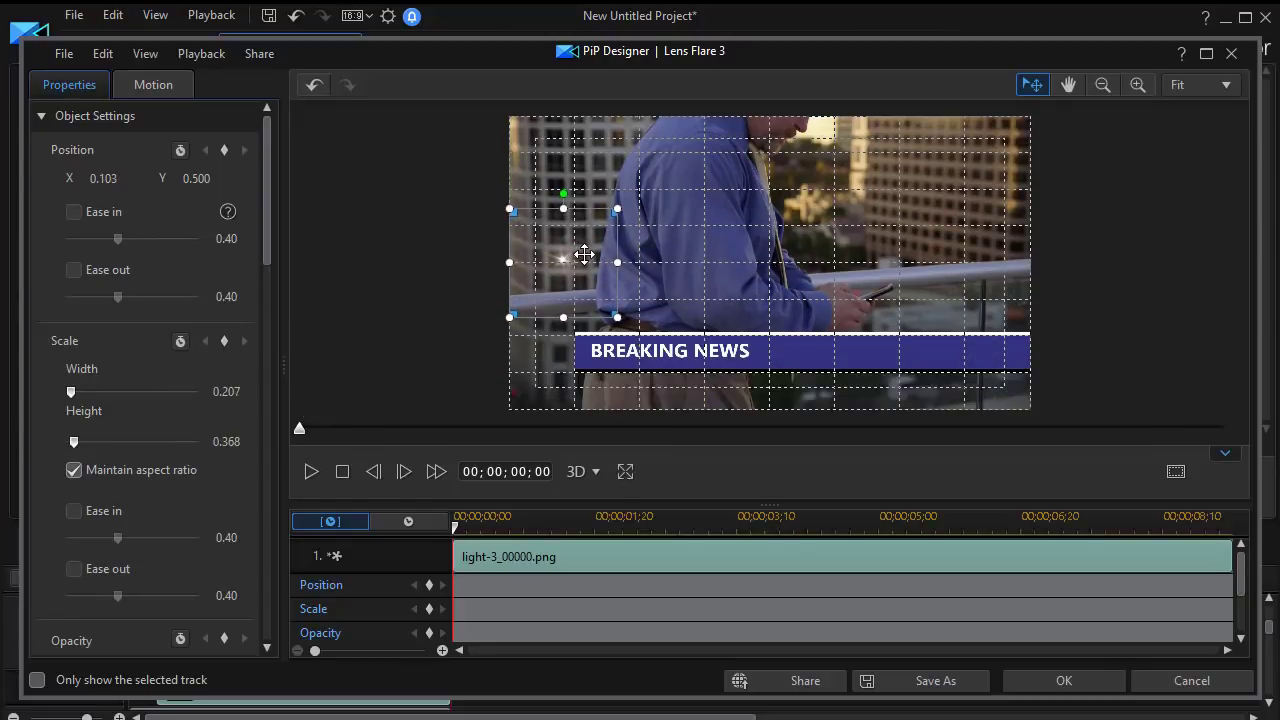
pyautogui.moveTo(581, 228); pyautogui.dragTo(593, 296)
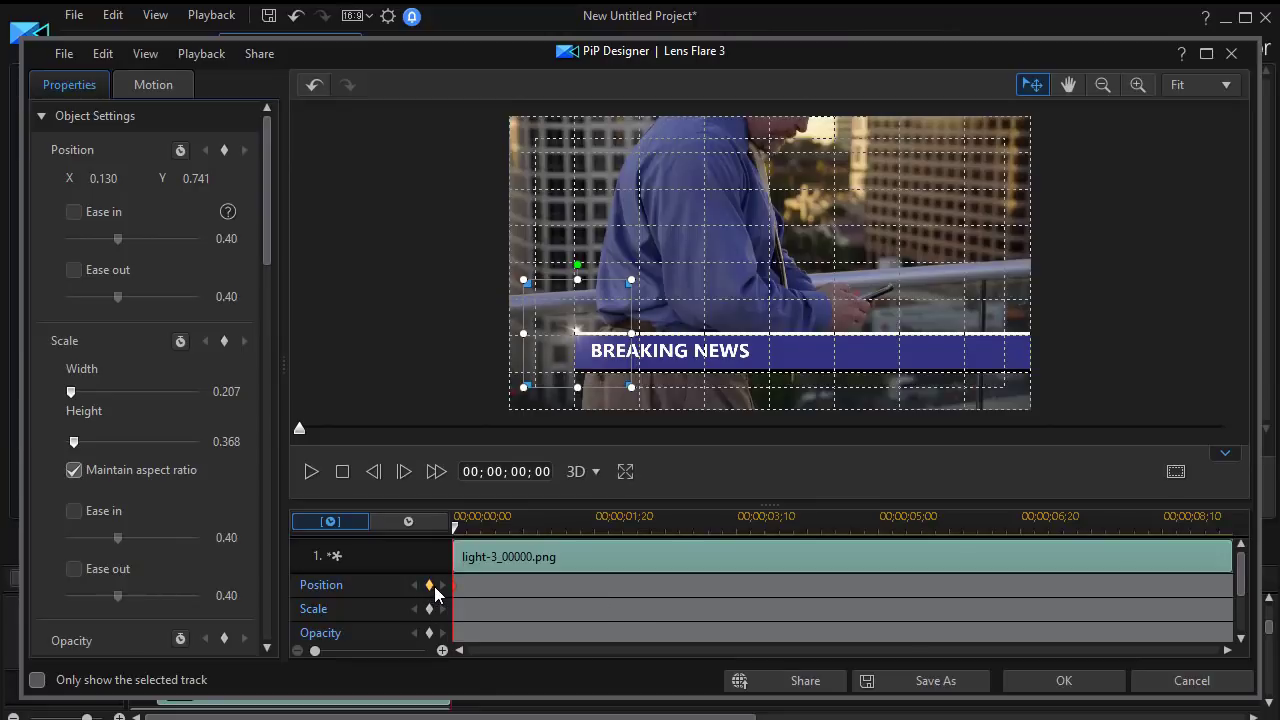
pyautogui.click(429, 587)
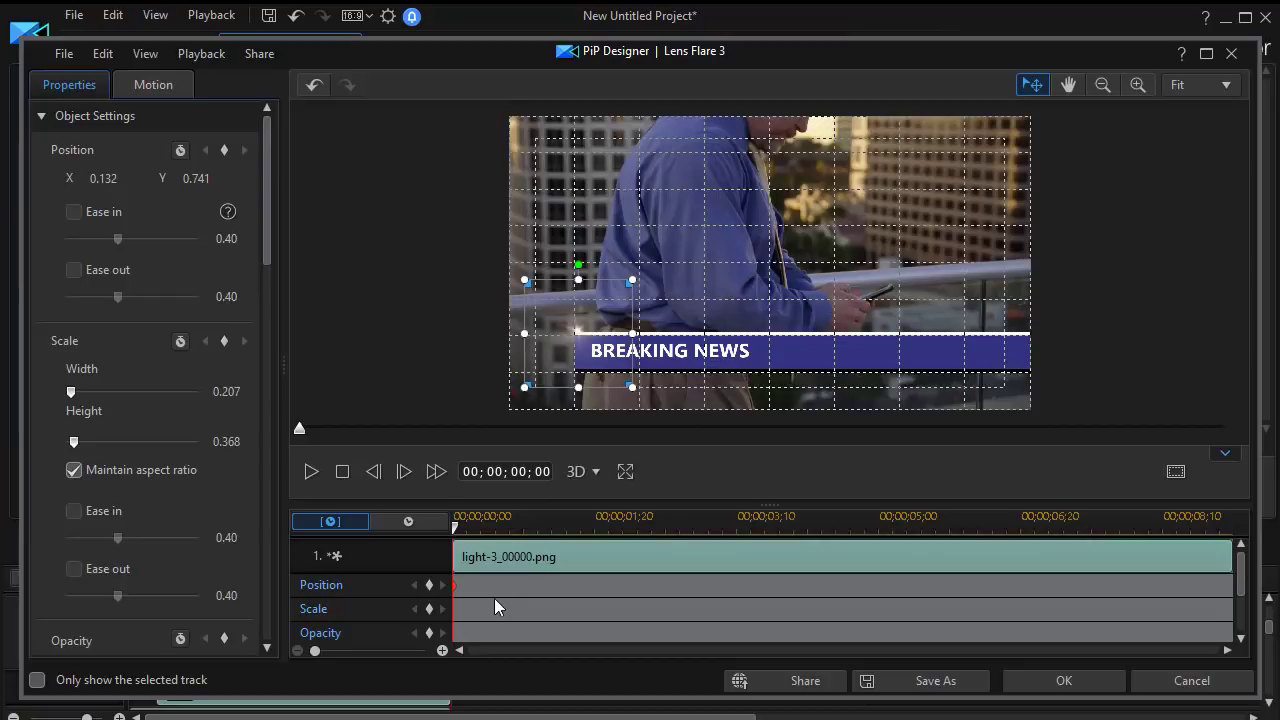
# Keyframe the flare at the clip's end on the banner's right edge, preview the sweep, and apply
pyautogui.moveTo(461, 541); pyautogui.dragTo(1230, 528)
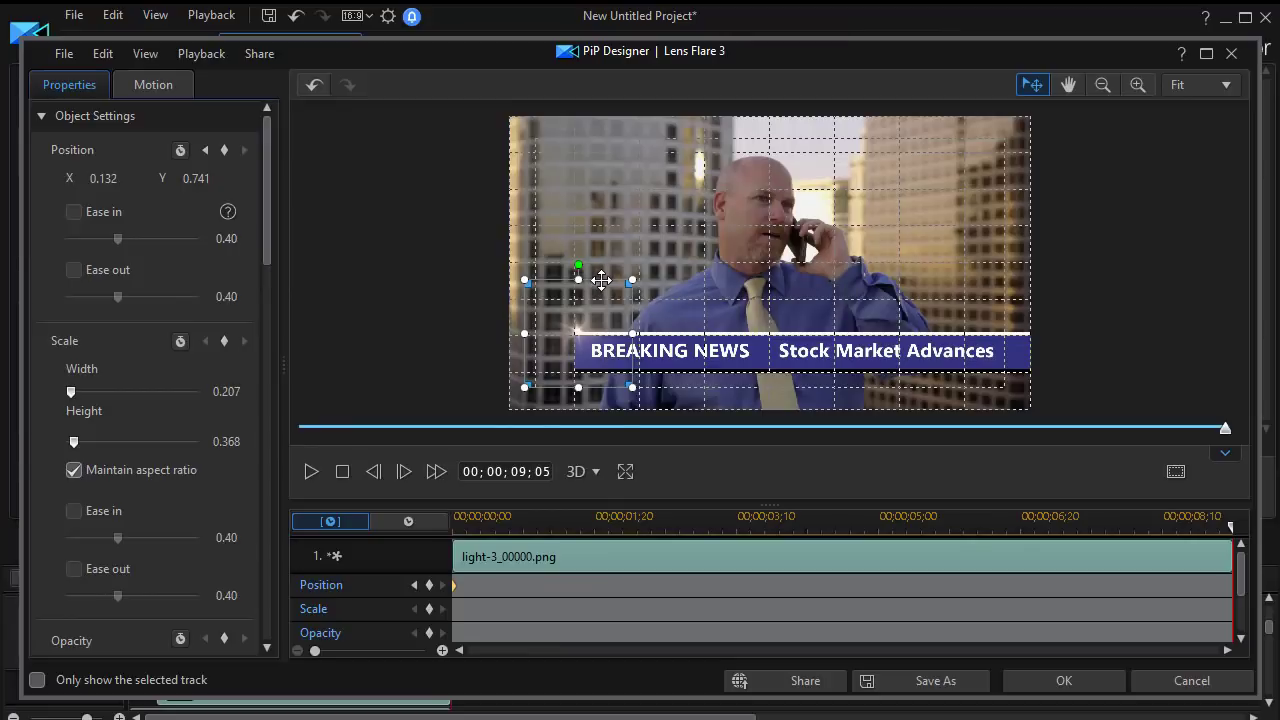
pyautogui.moveTo(602, 280); pyautogui.dragTo(1052, 283)
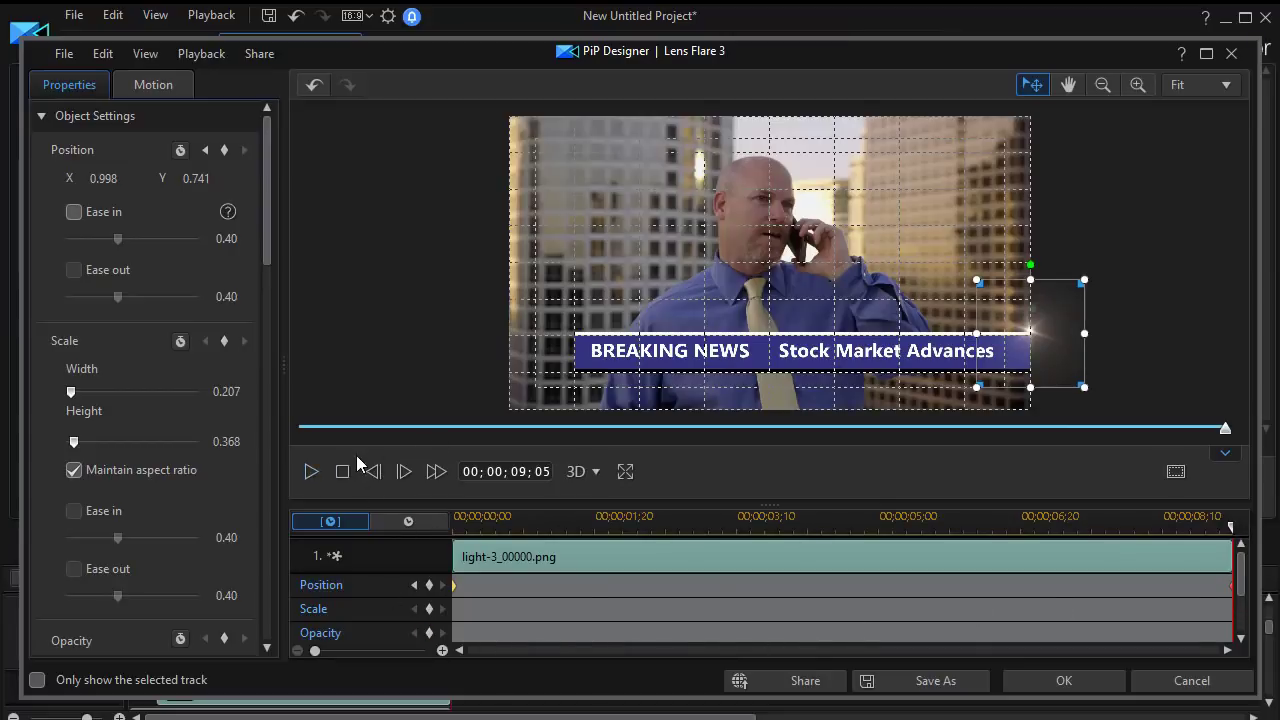
pyautogui.click(331, 427)
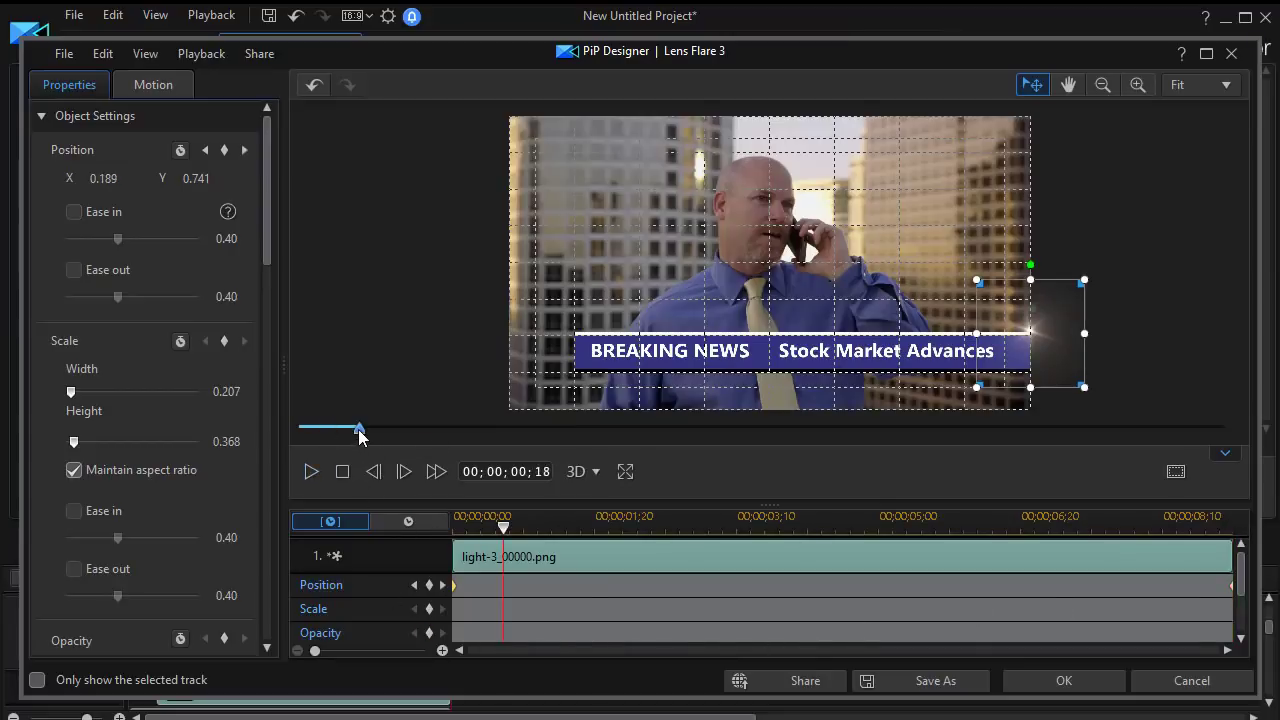
pyautogui.click(310, 472)
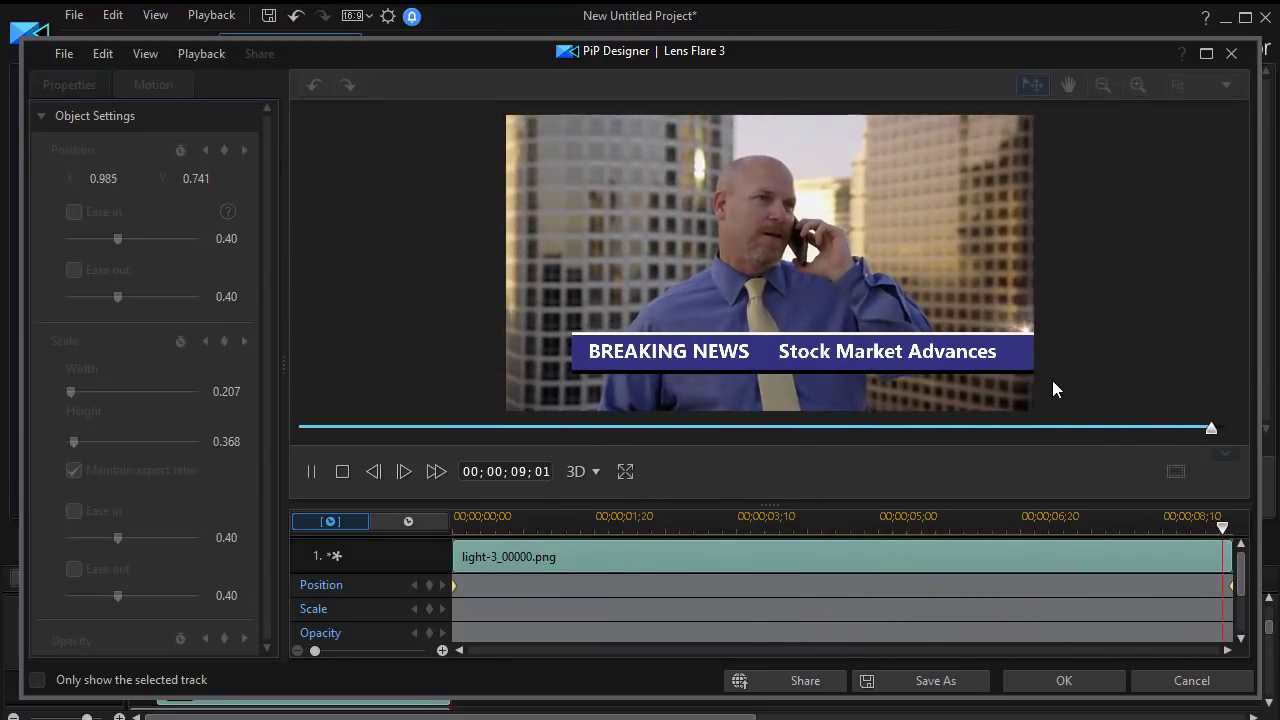
pyautogui.click(1056, 683)
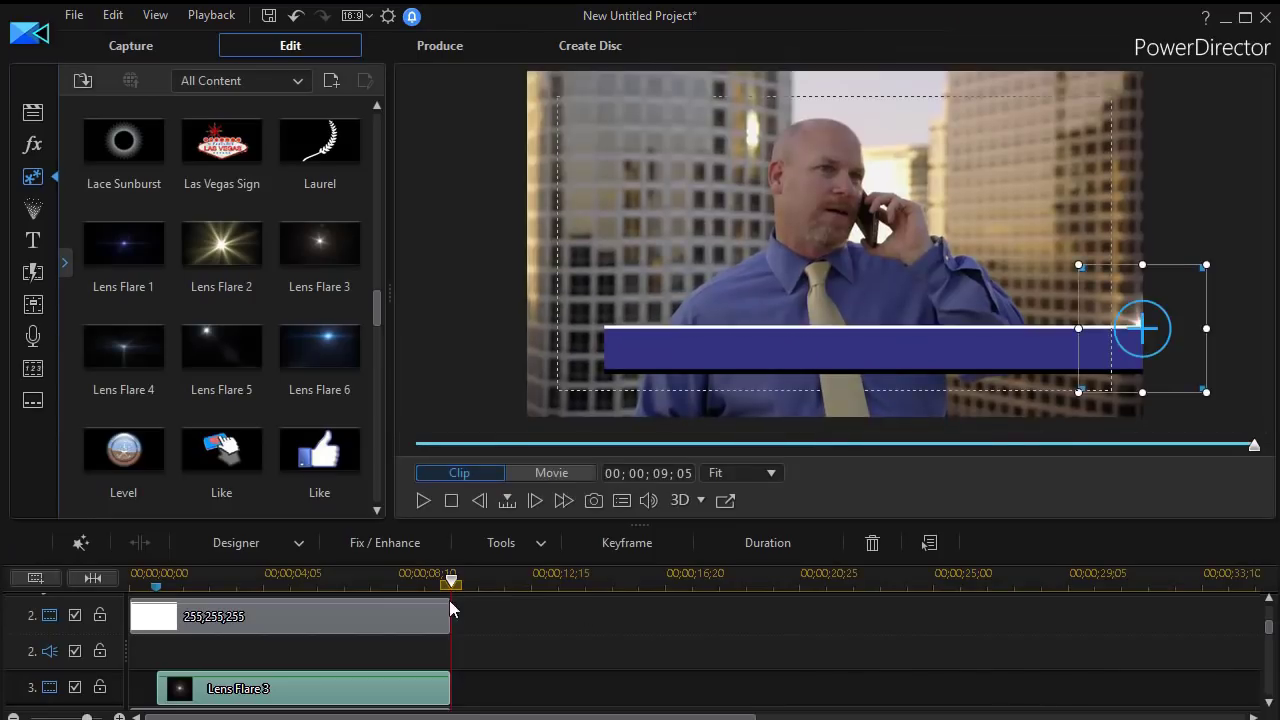
# Play the whole movie from the start in Movie preview mode
pyautogui.click(551, 472)
pyautogui.click(420, 443)
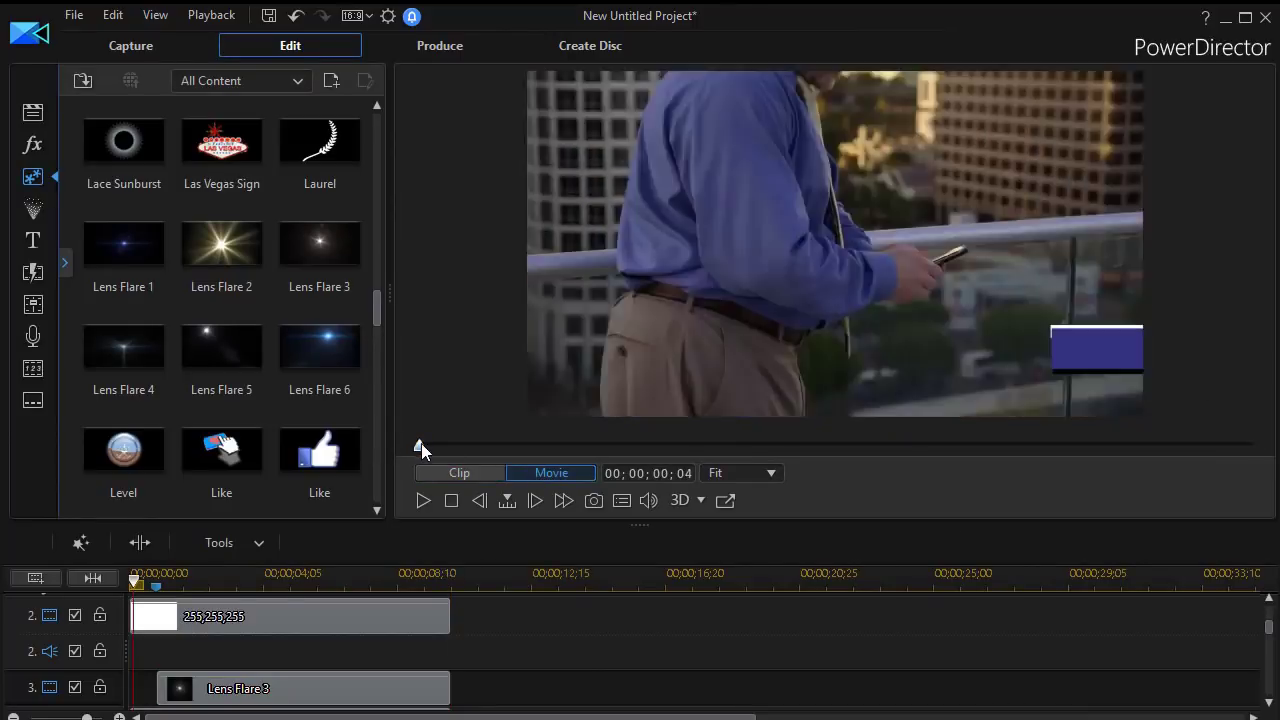
pyautogui.click(419, 496)
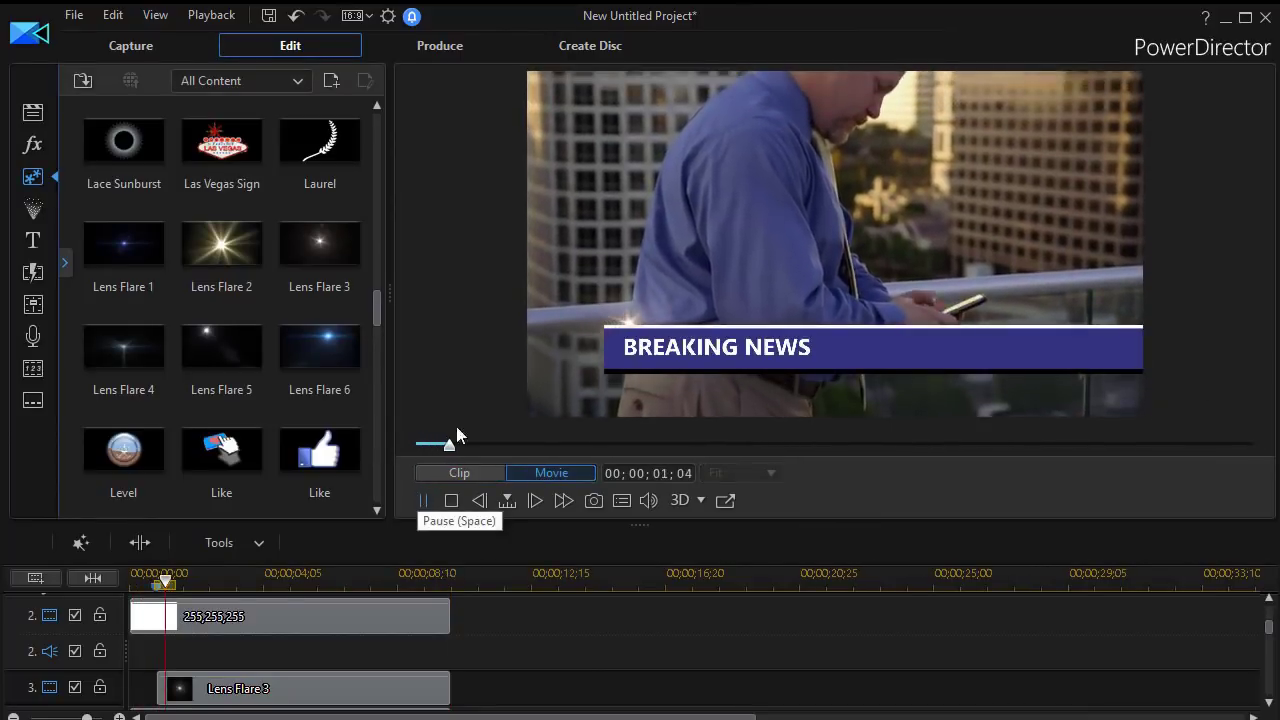